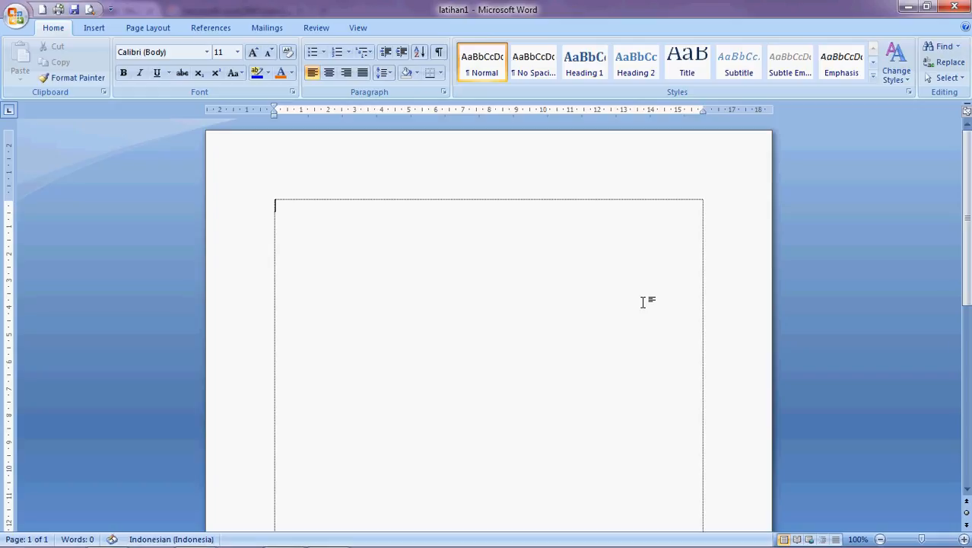
Write the line "Latihan belajar microsoft office 2007" at the start of the blank page
type("Latihan belajar mo")
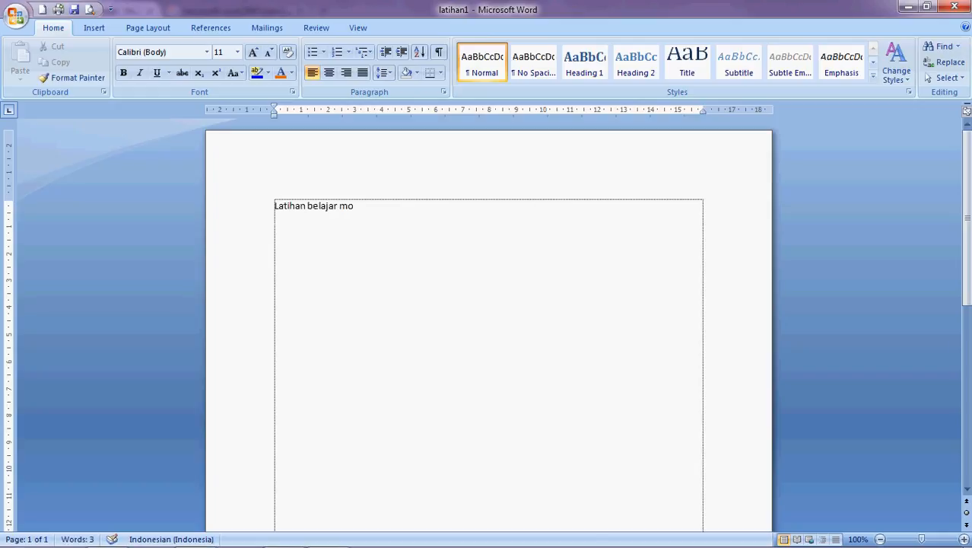
key("BackSpace")
type("icrosoft office 20")
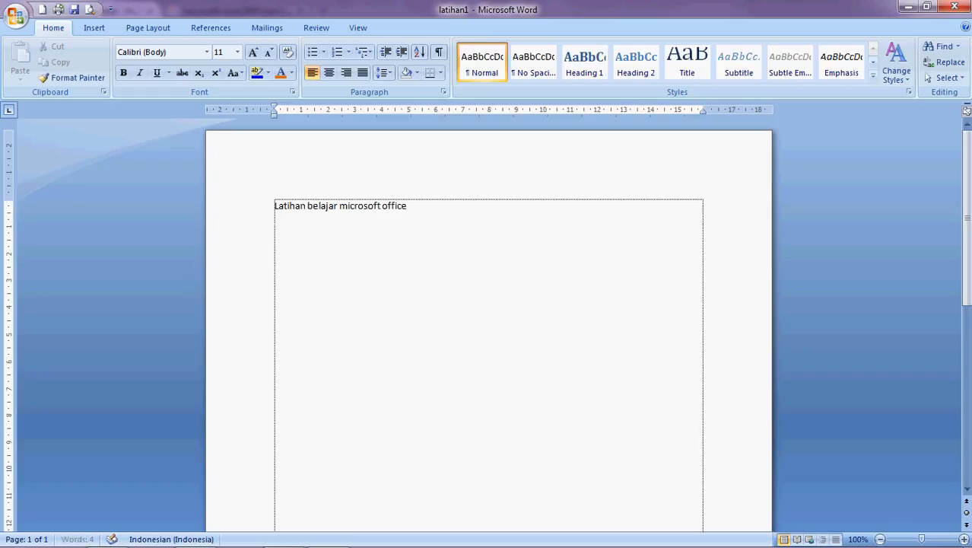
type("07")
Browse the available fonts and preview them on the selected line of text
left_click_drag(448, 209, 287, 208)
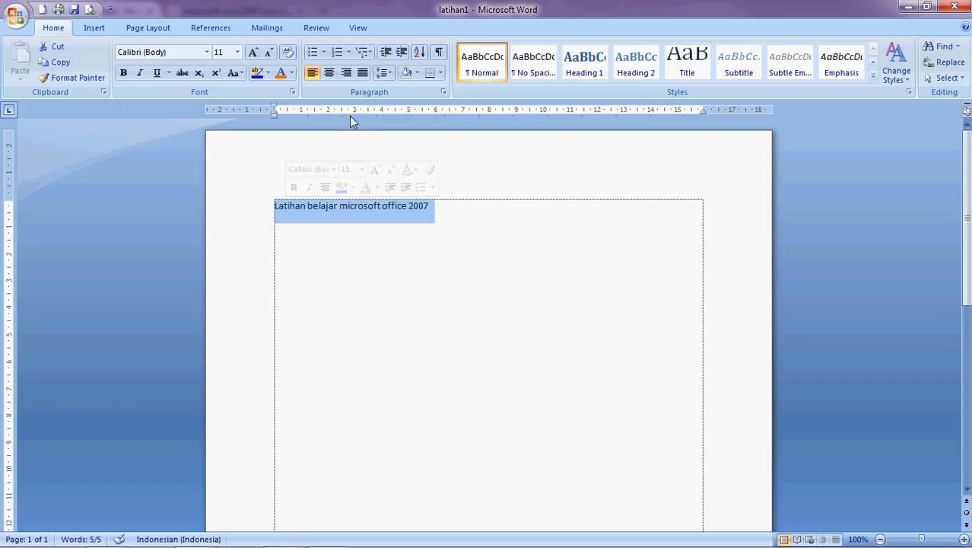
left_click(207, 52)
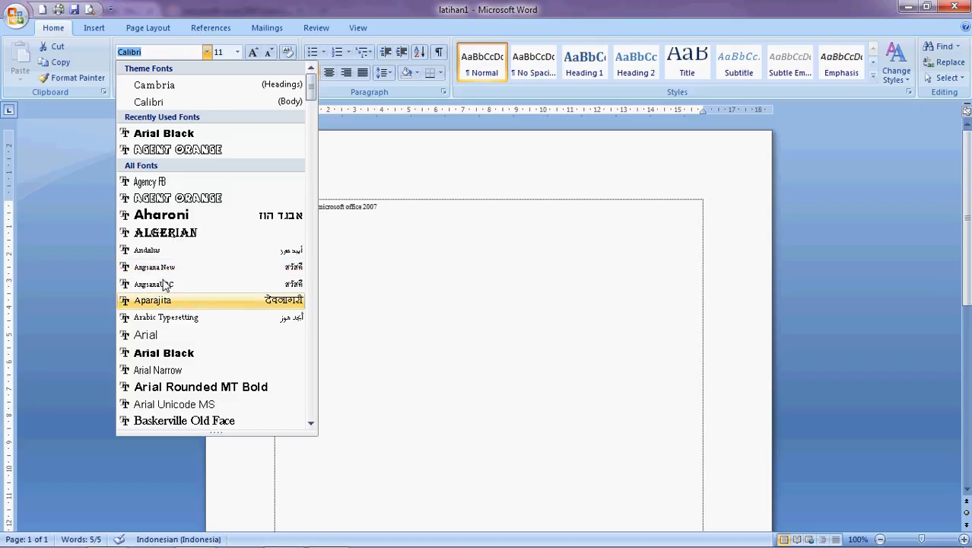
scroll(174, 356, "down", 2)
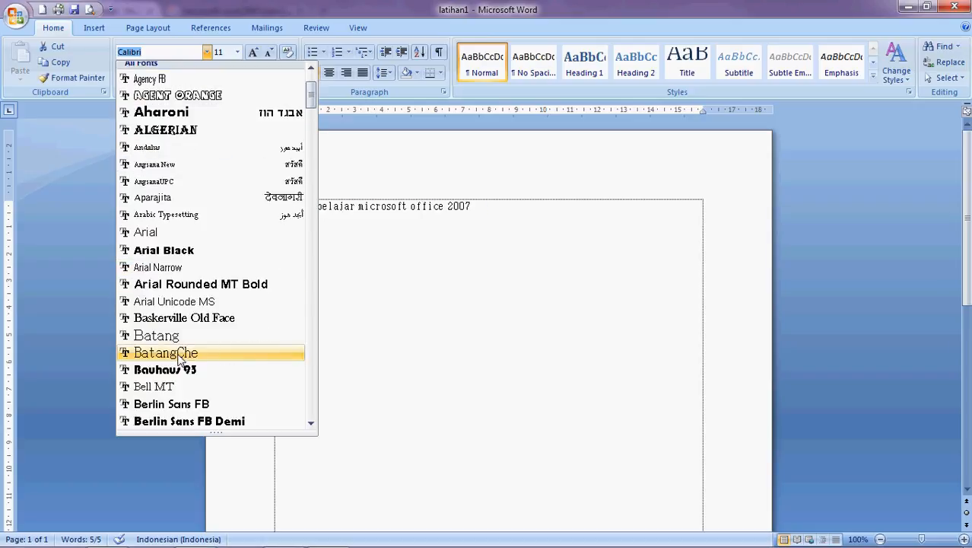
scroll(179, 358, "down", 7)
scroll(180, 358, "down", 8)
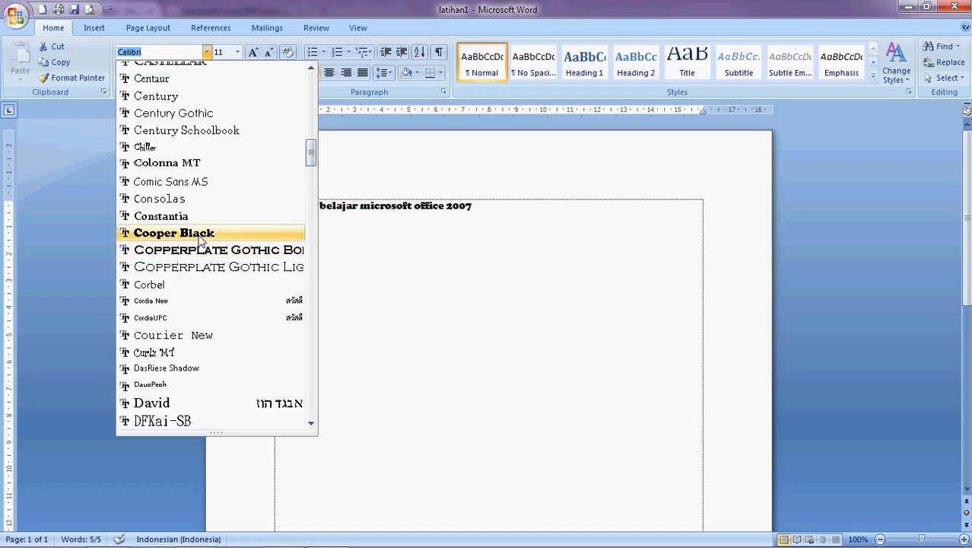
scroll(200, 244, "down", 3)
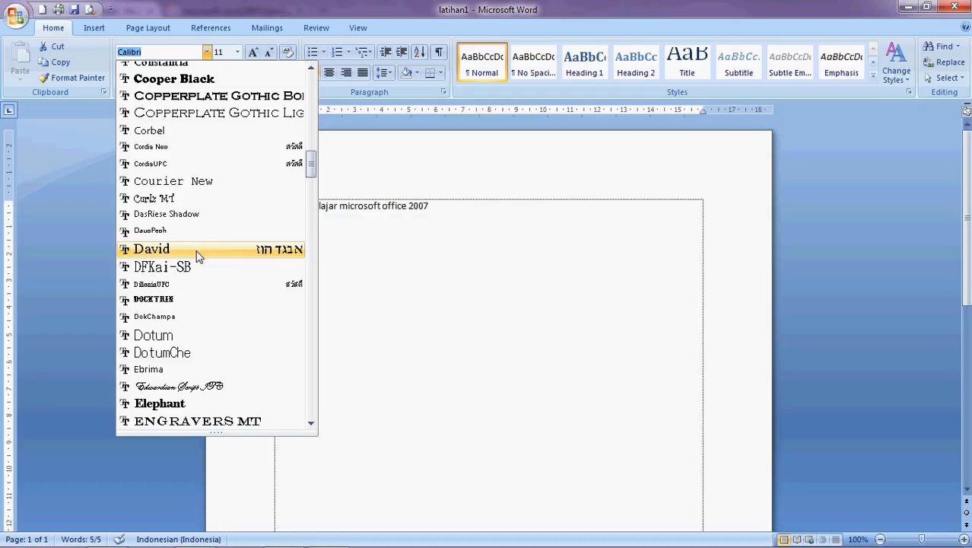
scroll(199, 238, "down", 8)
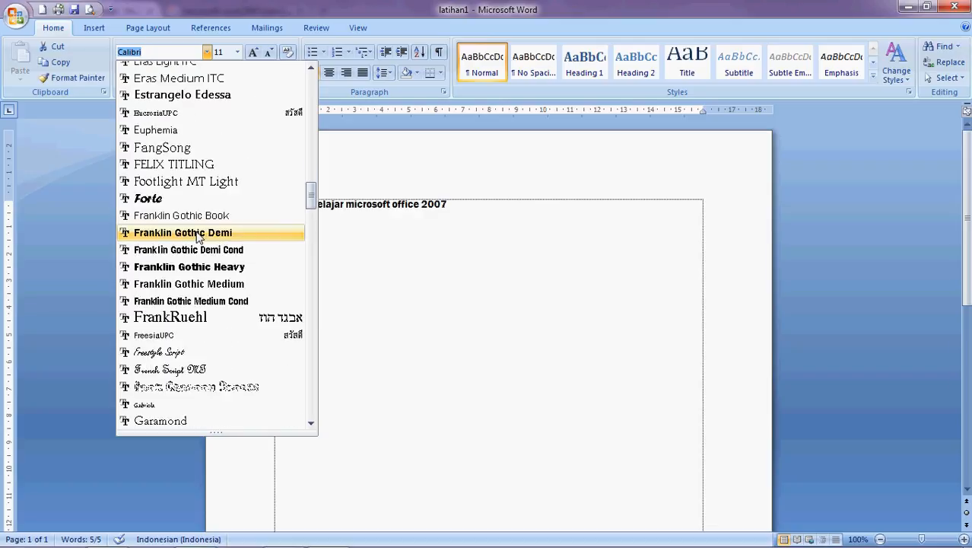
scroll(197, 240, "down", 9)
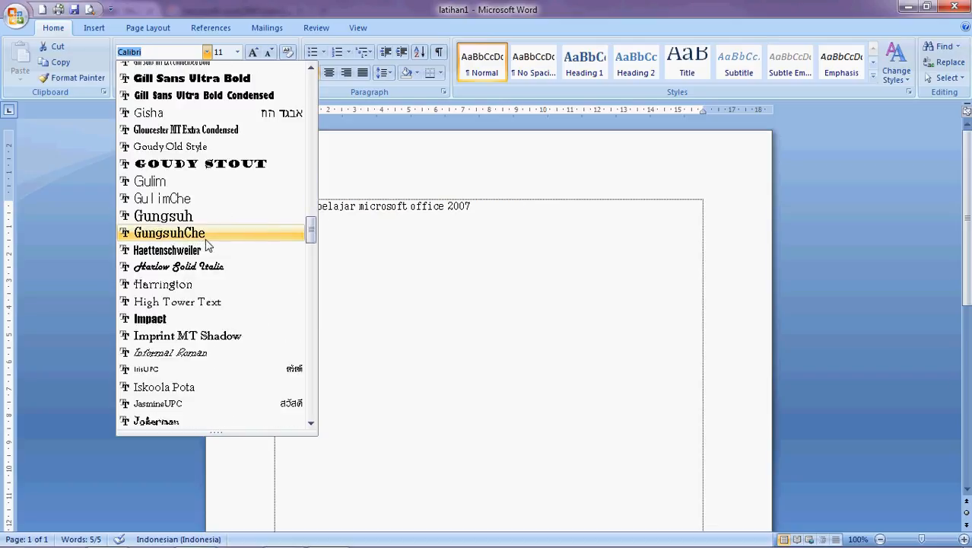
scroll(207, 244, "down", 2)
scroll(206, 242, "down", 13)
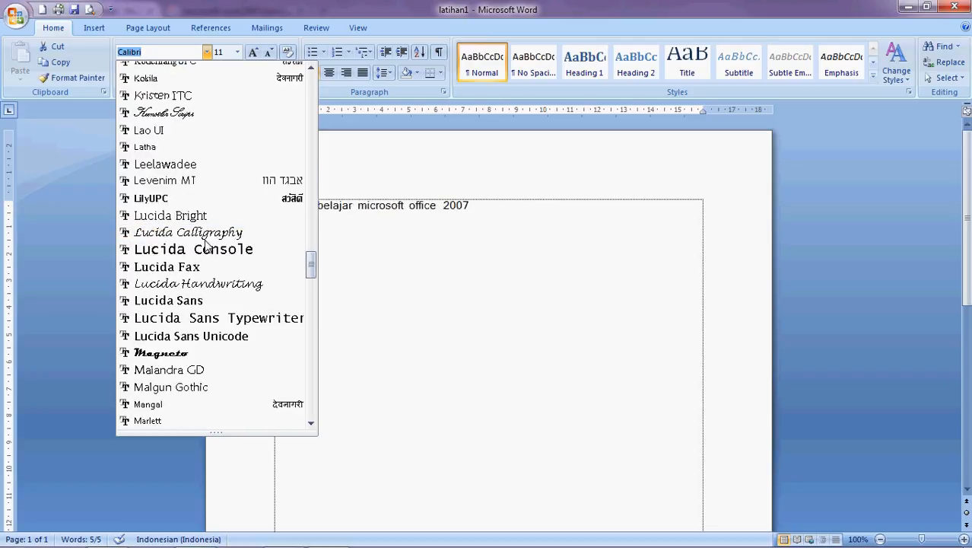
scroll(204, 243, "down", 1)
scroll(204, 244, "up", 5)
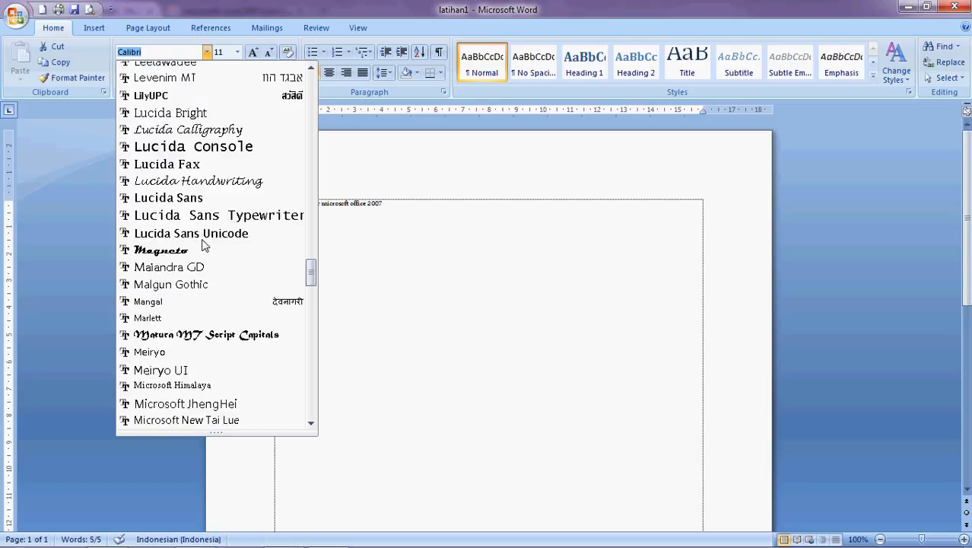
scroll(204, 244, "down", 12)
scroll(206, 244, "down", 12)
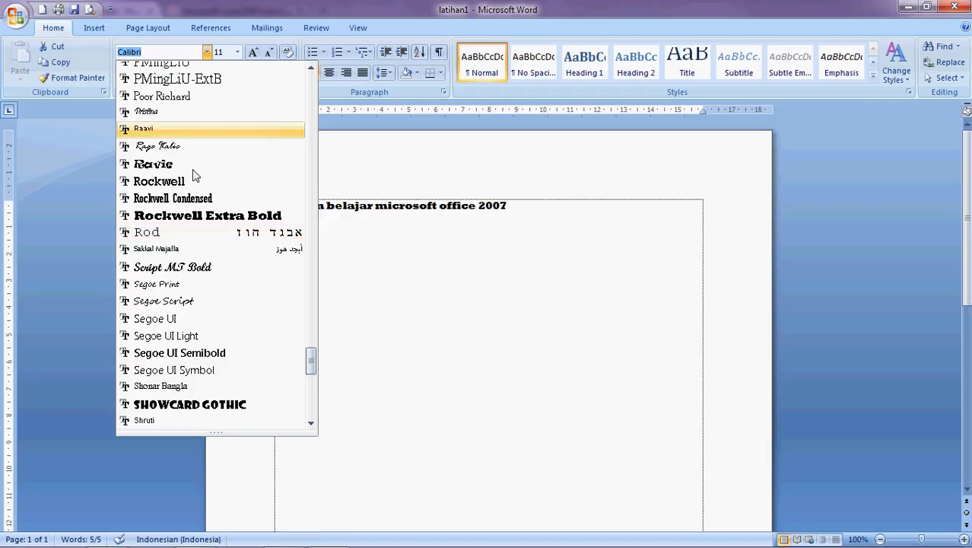
left_click(155, 54)
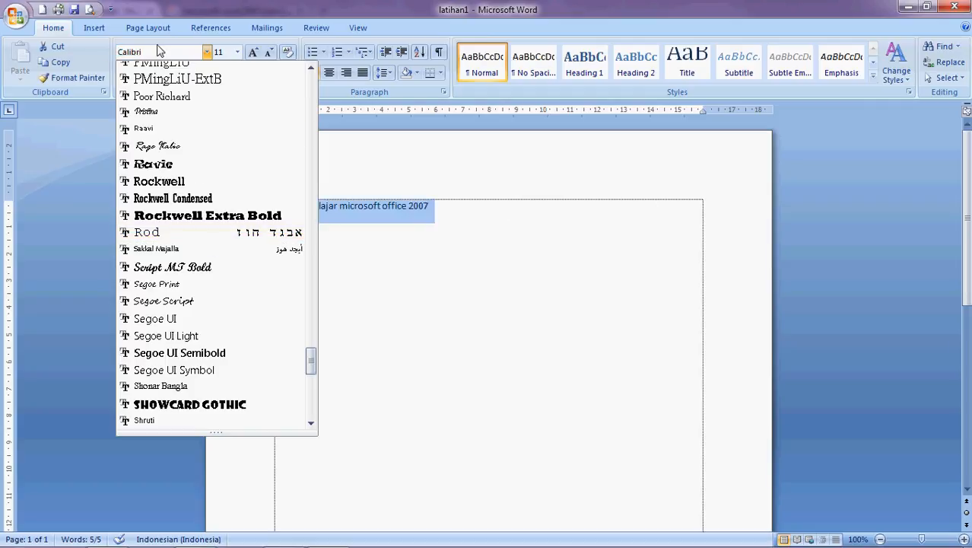
left_click_drag(158, 53, 109, 56)
type("Times New Roman")
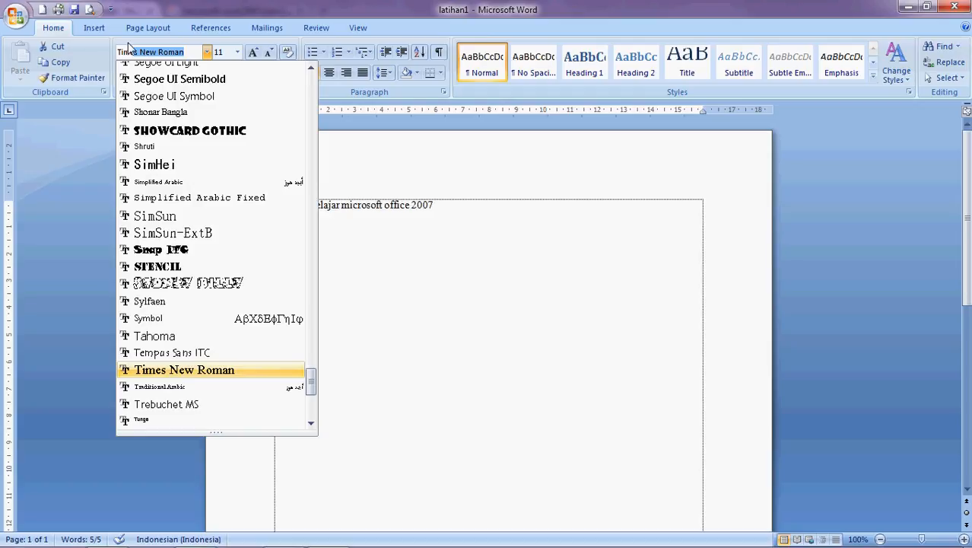
left_click(184, 52)
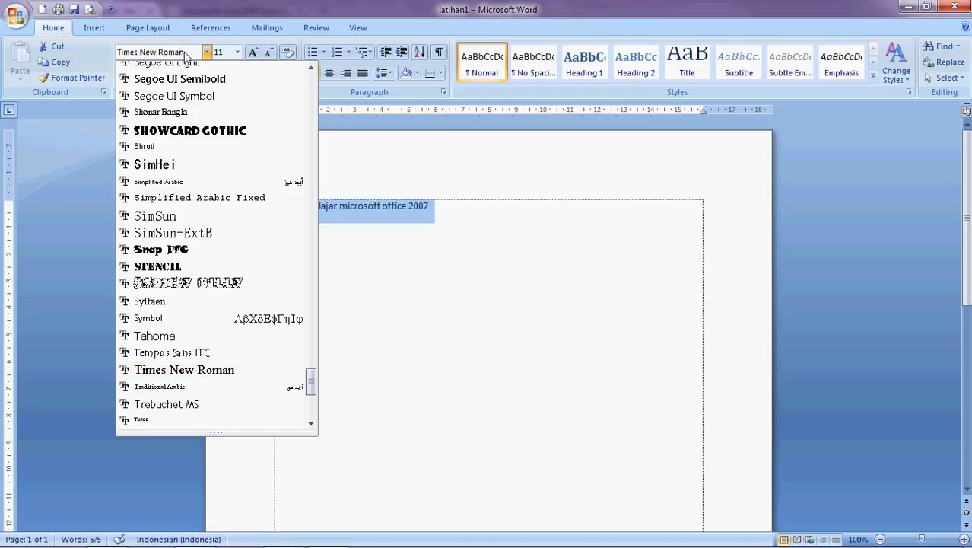
left_click(416, 229)
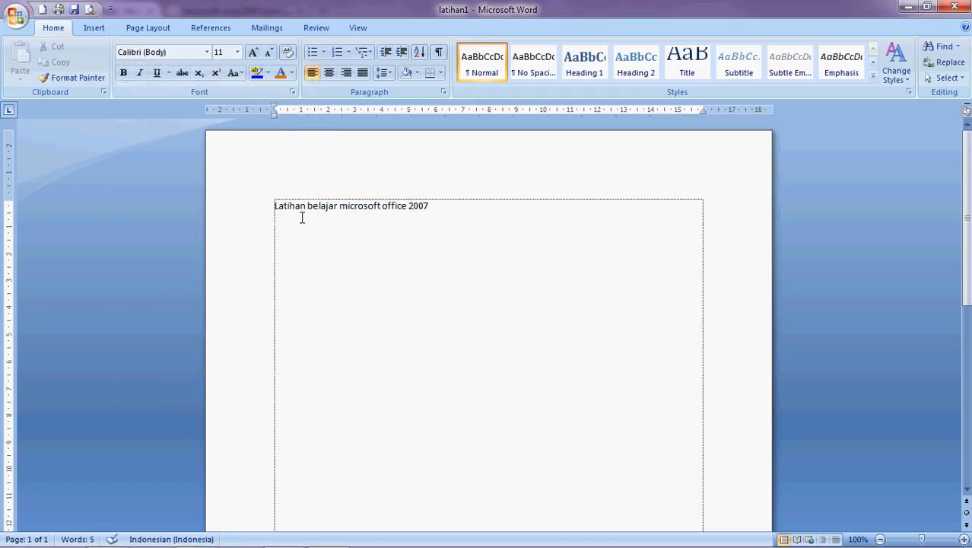
Set the font of the whole line to Times New Roman
left_click_drag(443, 213, 272, 199)
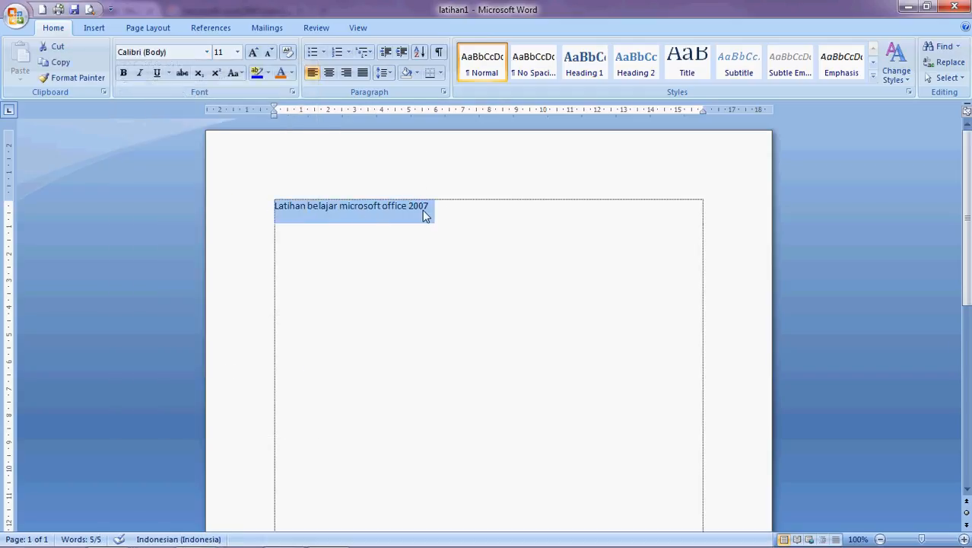
left_click(206, 52)
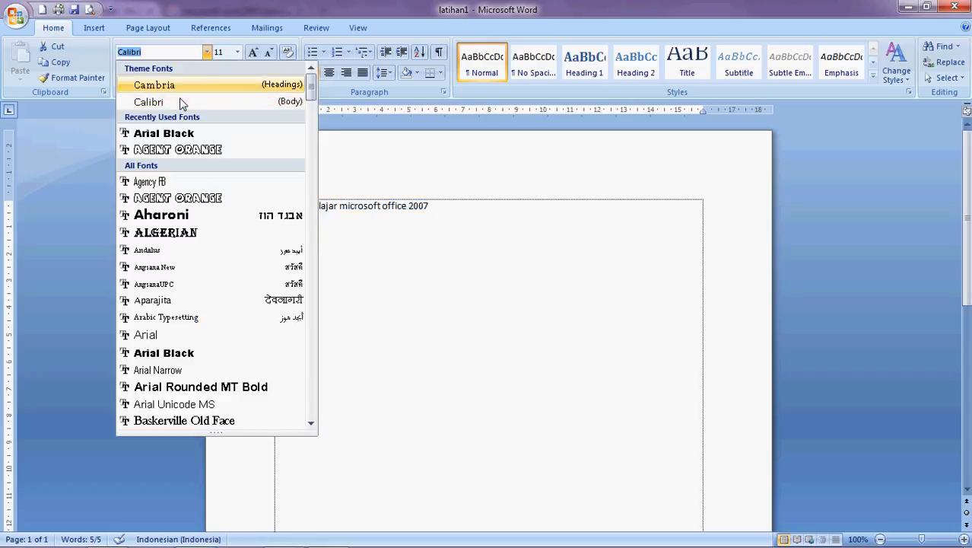
type("ti")
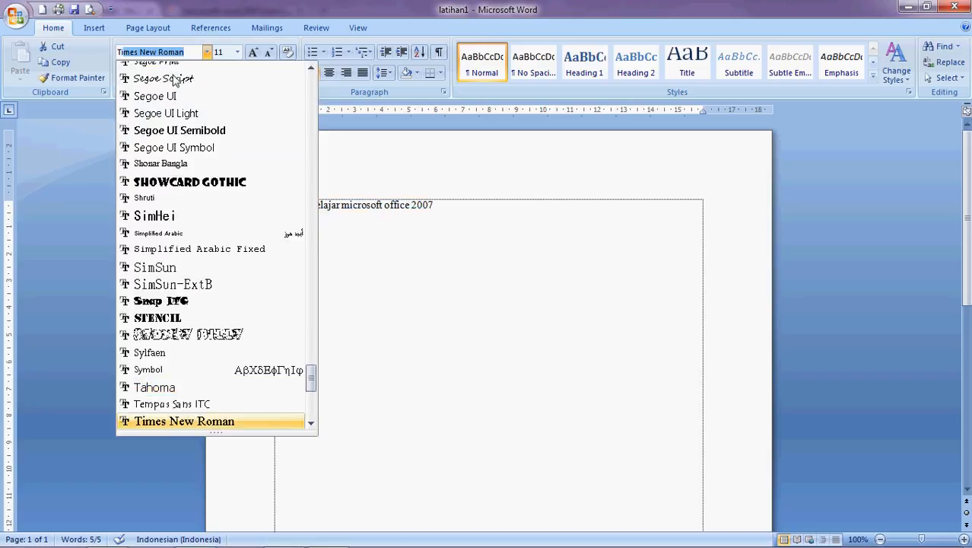
key("Return")
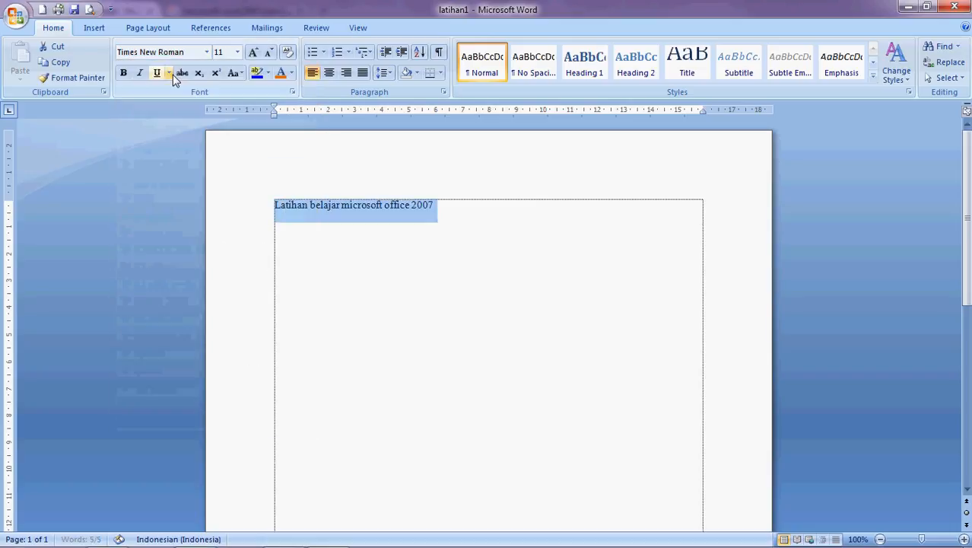
left_click(409, 242)
Insert an extra space between the words "belajar" and "microsoft"
left_click_drag(447, 211, 271, 187)
left_click(344, 208)
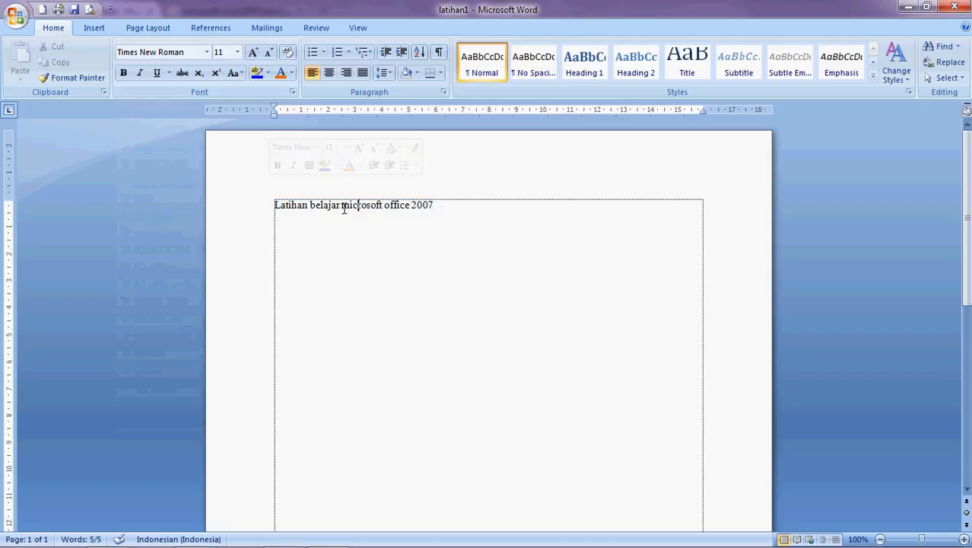
left_click(342, 206)
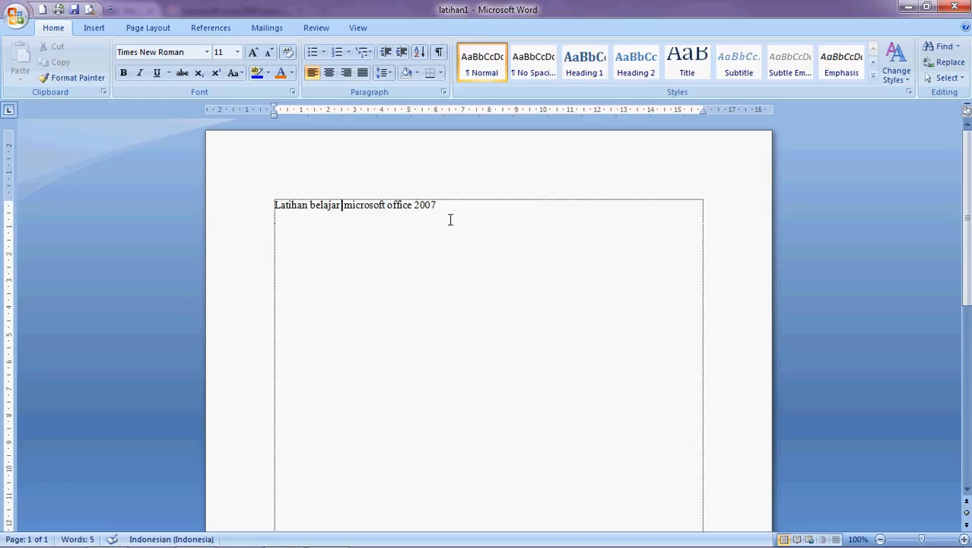
Set the font size of the whole line to 36
left_click_drag(445, 210, 269, 210)
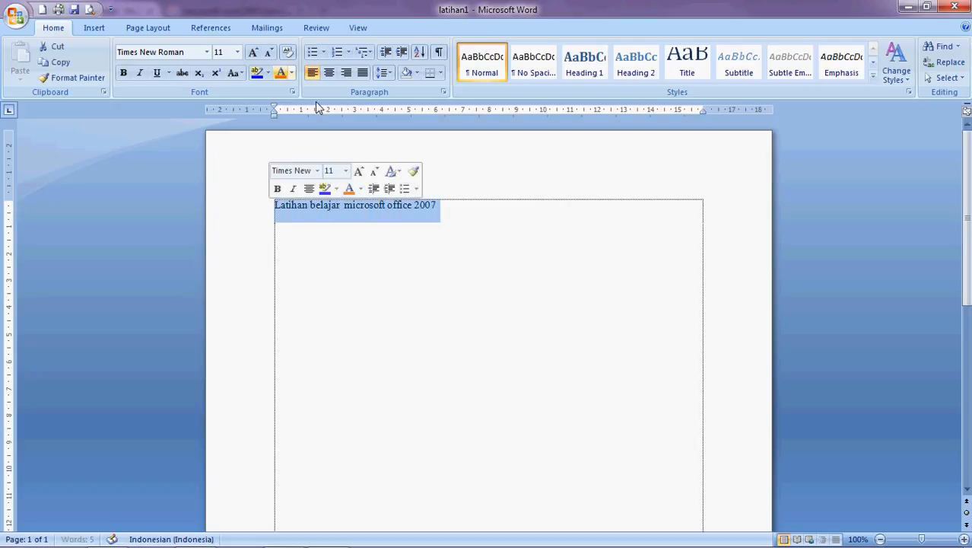
left_click(238, 52)
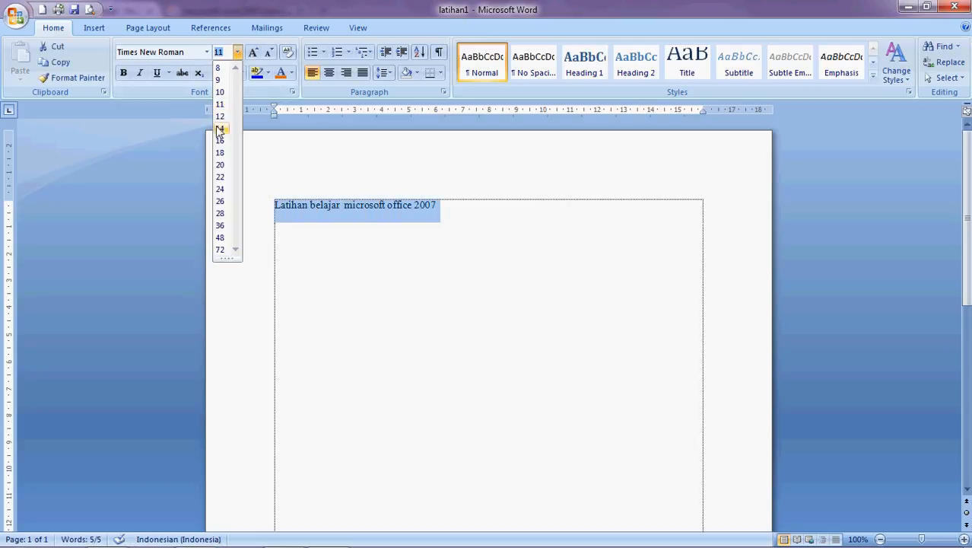
left_click(220, 226)
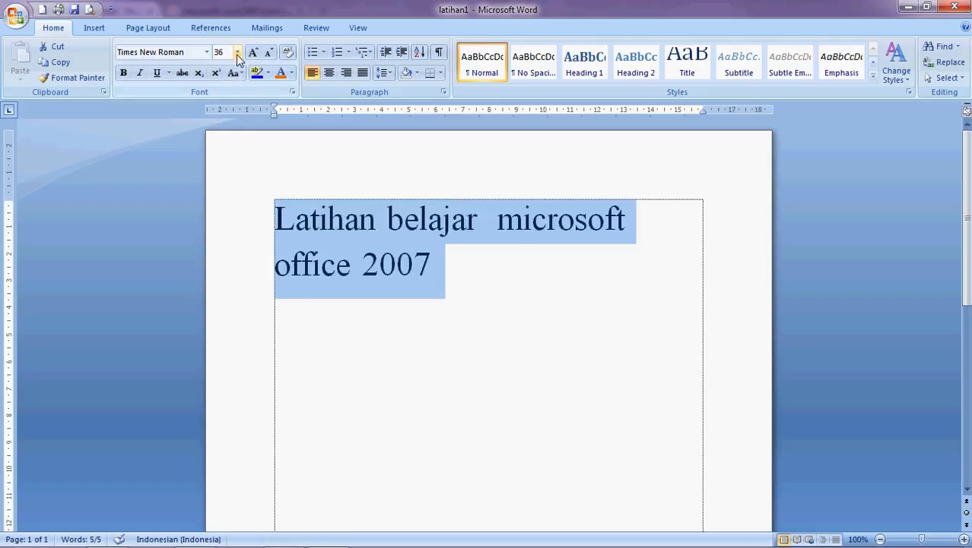
left_click(397, 301)
left_click(469, 274)
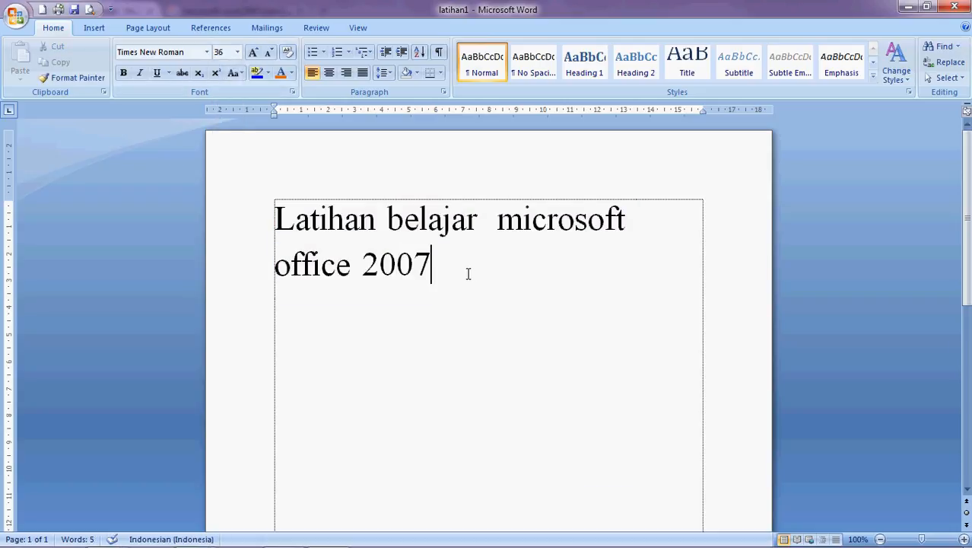
Reselect the whole line and set its font size to 26
triple_click(468, 274)
left_click(238, 51)
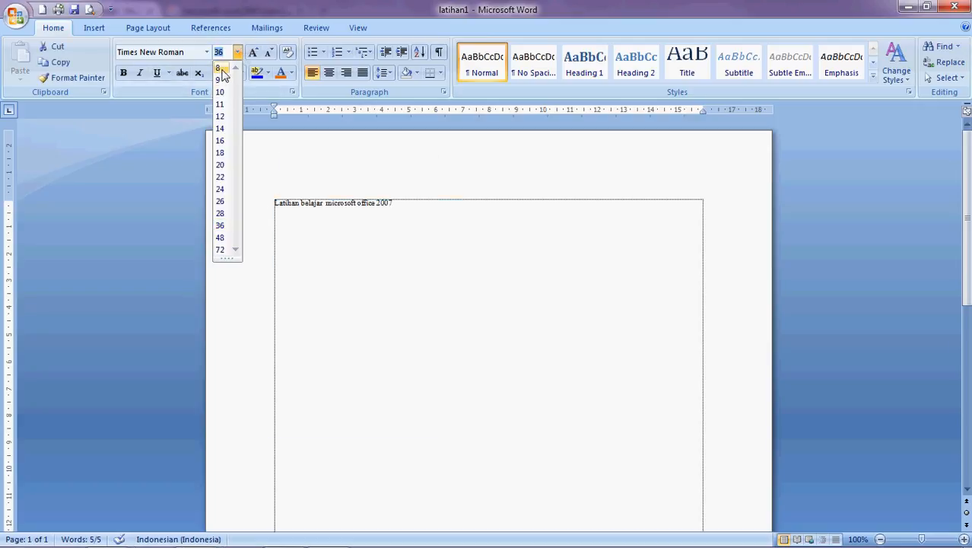
left_click(220, 200)
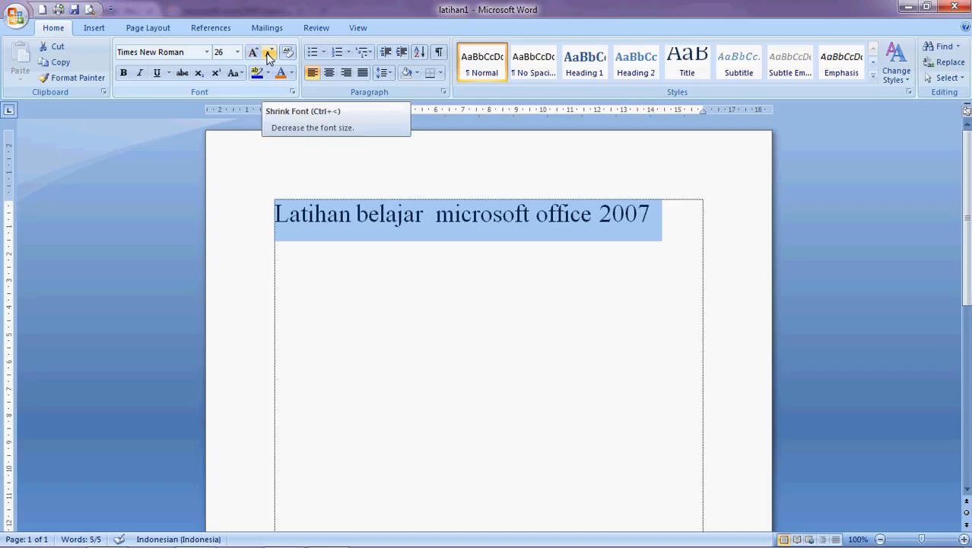
Enlarge the selected line repeatedly with Grow Font, up to about size 120
left_click(254, 52)
left_click(254, 52)
left_click(254, 52)
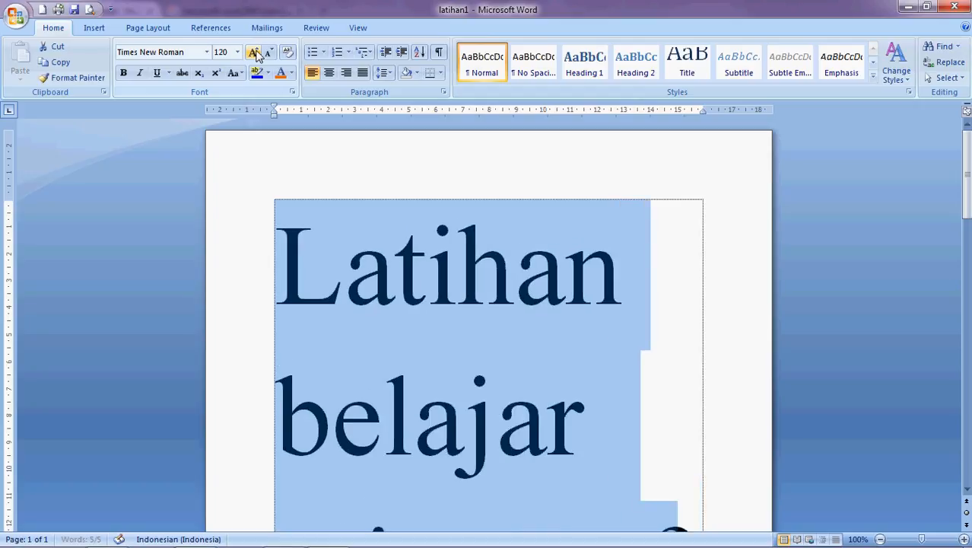
left_click(256, 54)
left_click(256, 54)
Reduce the selected line repeatedly with Shrink Font, down to size 20
left_click(269, 55)
left_click(269, 55)
left_click(268, 55)
left_click(269, 55)
left_click(269, 55)
left_click(269, 54)
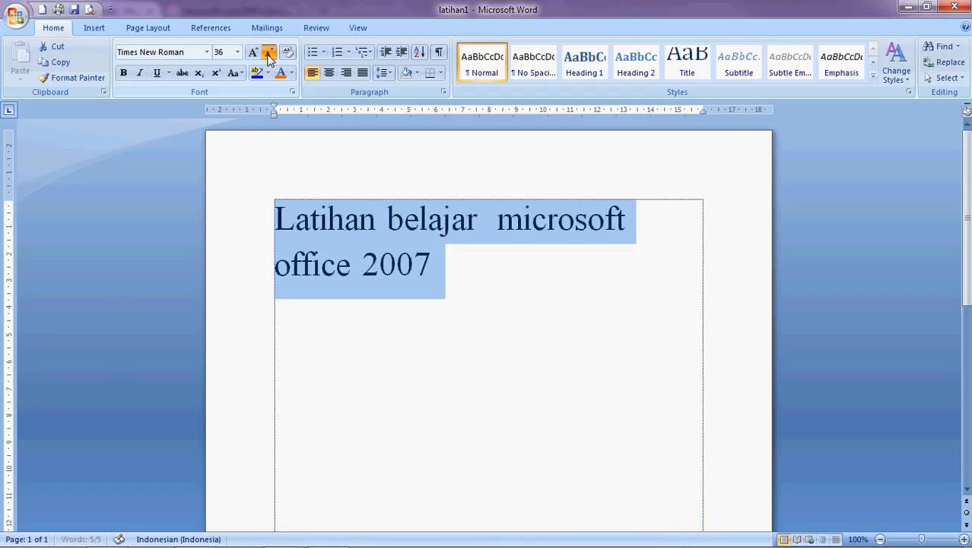
left_click(268, 54)
left_click(268, 54)
left_click(269, 55)
left_click(269, 54)
left_click(268, 55)
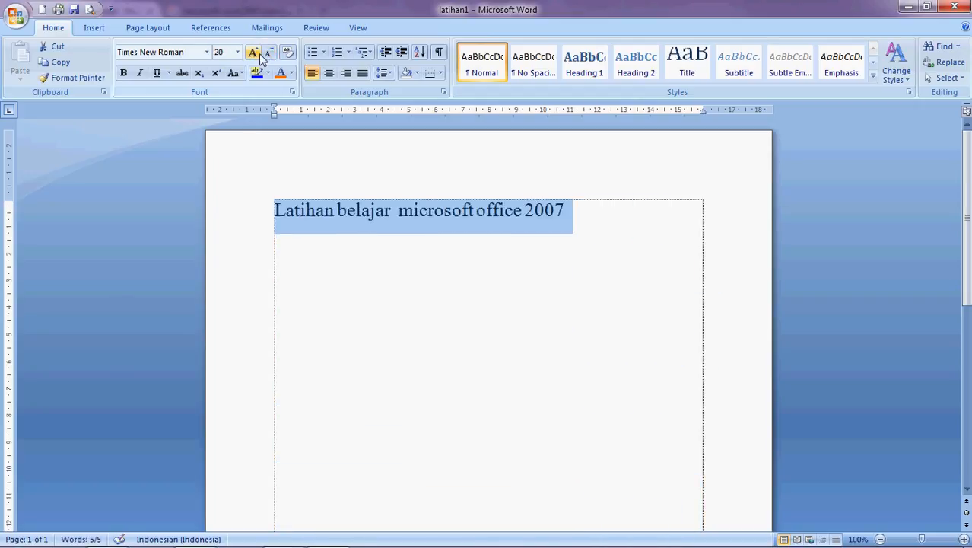
Alternate Grow Font and Shrink Font on the selected line, ending at size 26
left_click(260, 56)
left_click(261, 57)
left_click(263, 58)
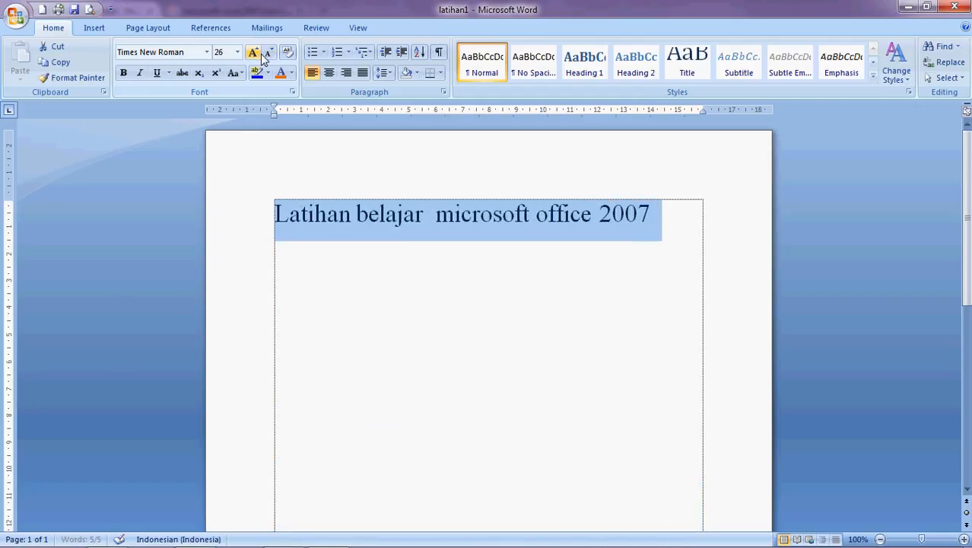
left_click(262, 58)
left_click(268, 57)
left_click(254, 55)
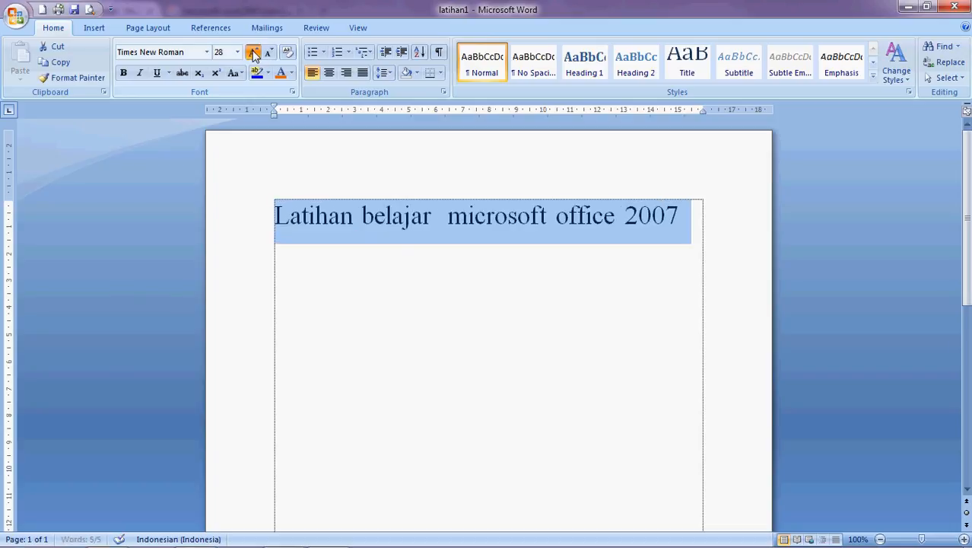
left_click(254, 55)
left_click(253, 55)
left_click(267, 54)
left_click(268, 55)
left_click(268, 55)
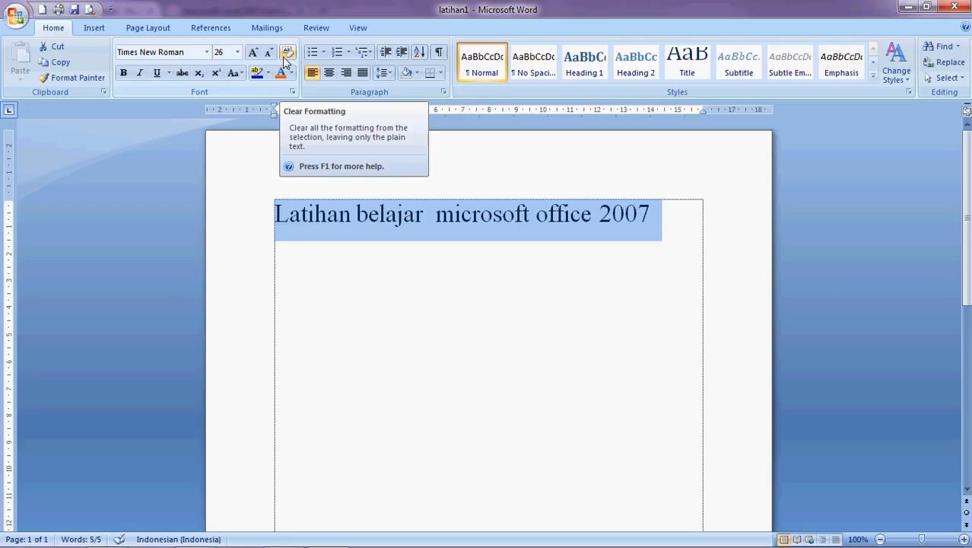
Clear all formatting from the selected line, leaving only plain text
left_click(286, 53)
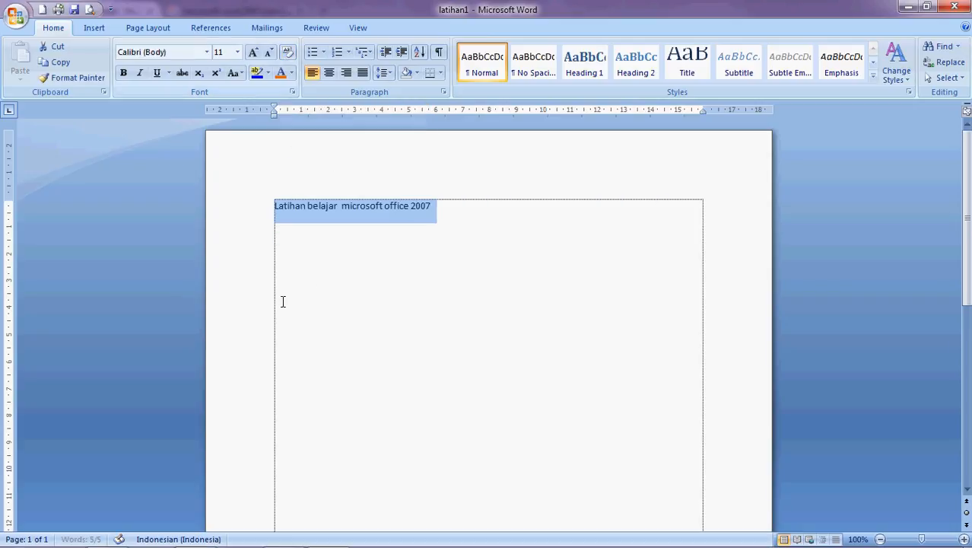
Undo the clearing of the title line's formatting
left_click(306, 285)
left_click(511, 238)
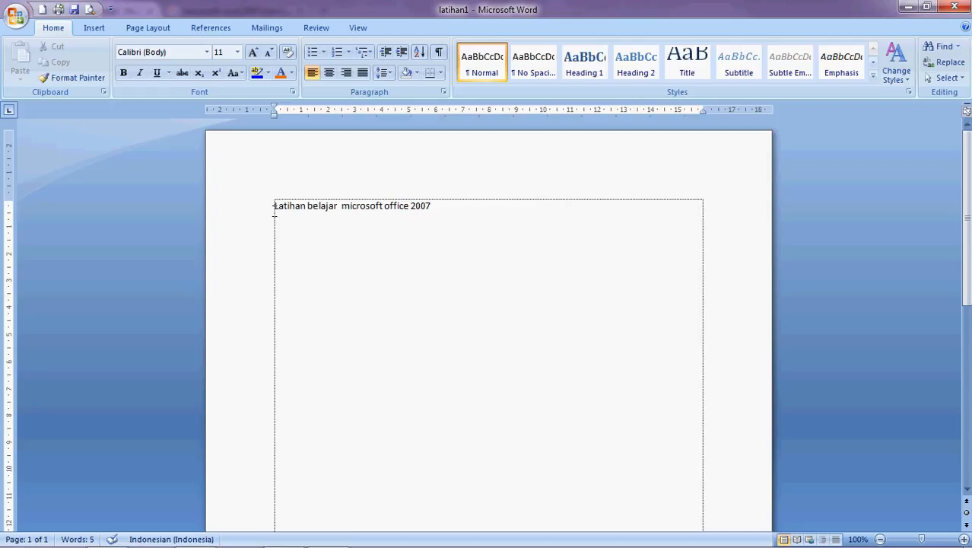
left_click_drag(274, 206, 478, 230)
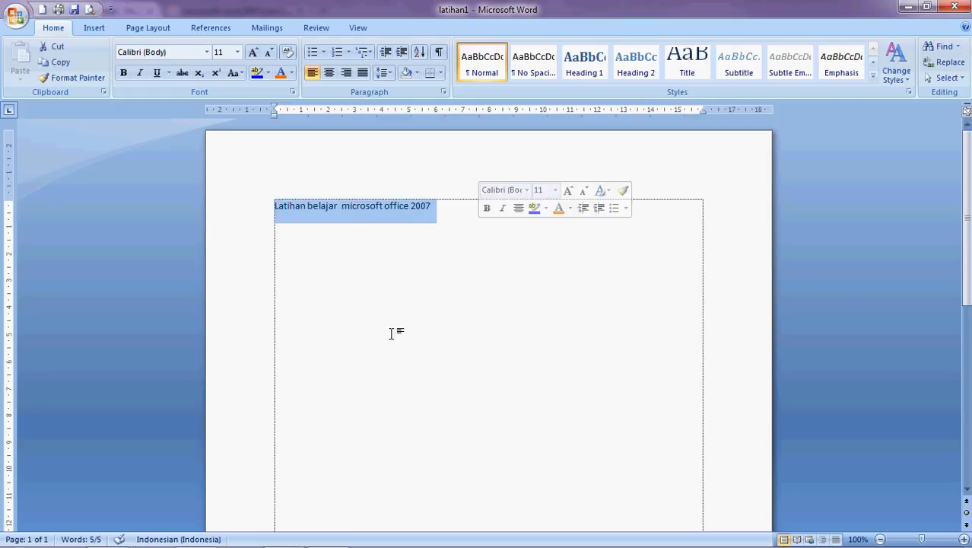
left_click(416, 293)
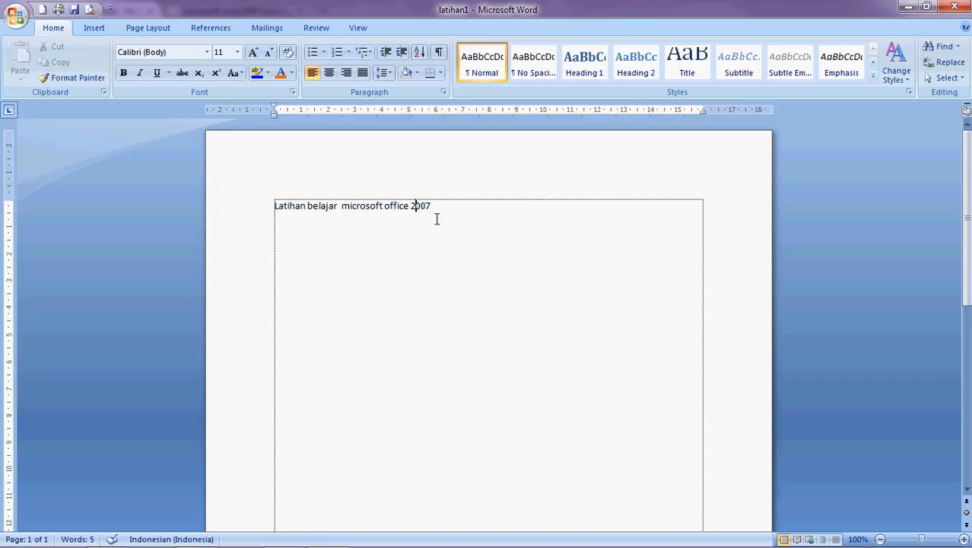
key("ctrl+z")
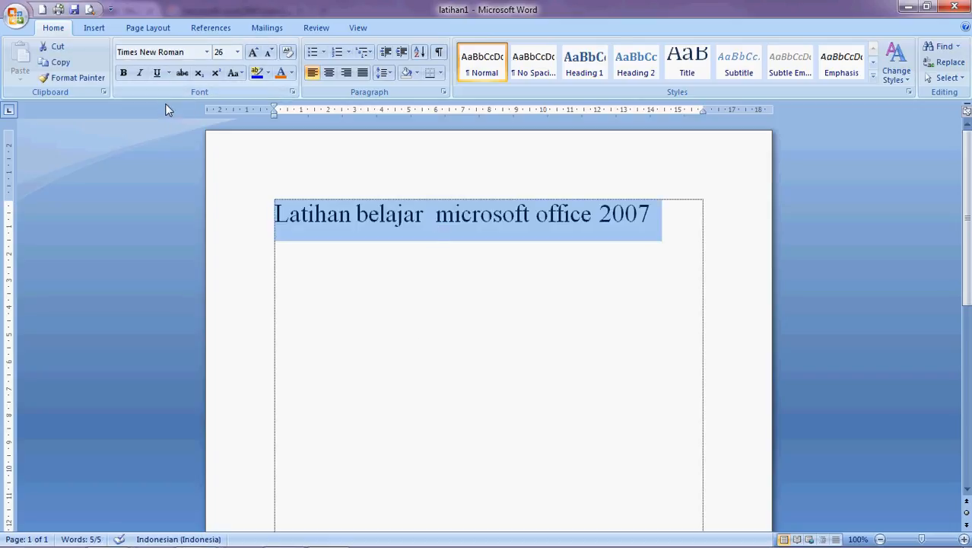
Make the word "Latihan" in the title line bold
left_click(350, 215)
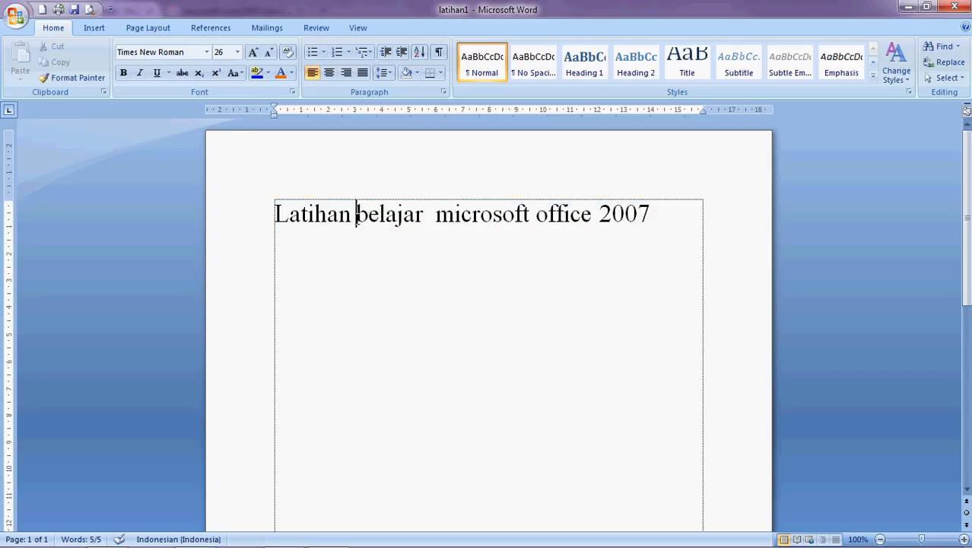
left_click_drag(350, 215, 274, 221)
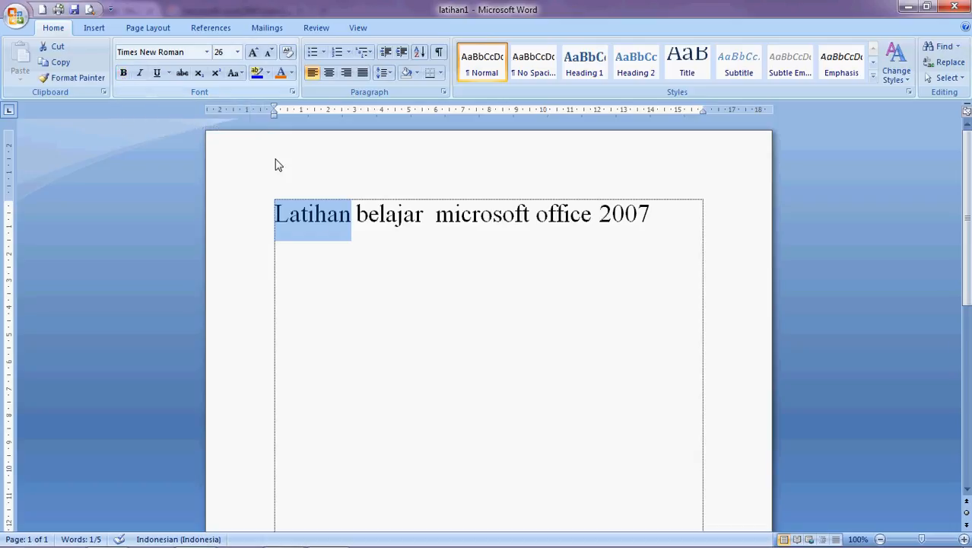
left_click(328, 229)
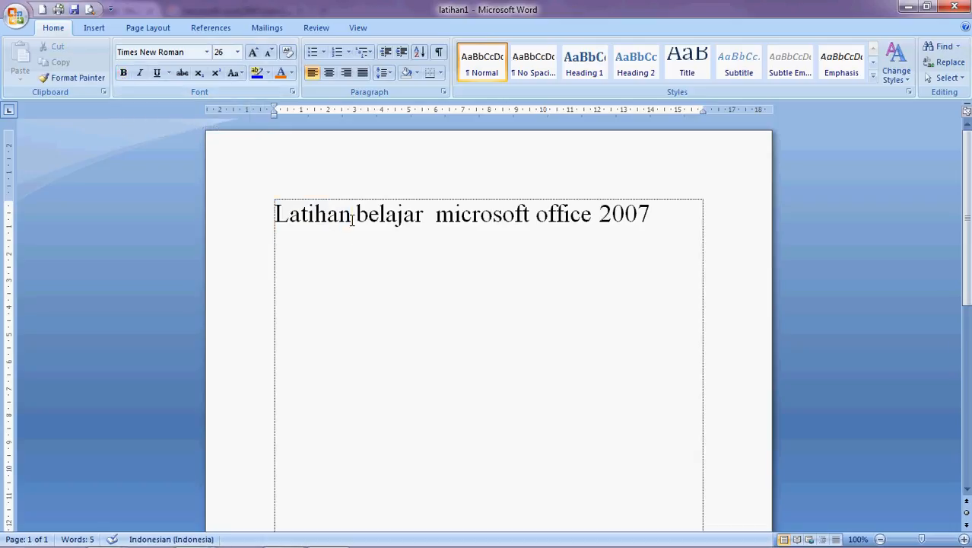
left_click_drag(351, 225, 275, 213)
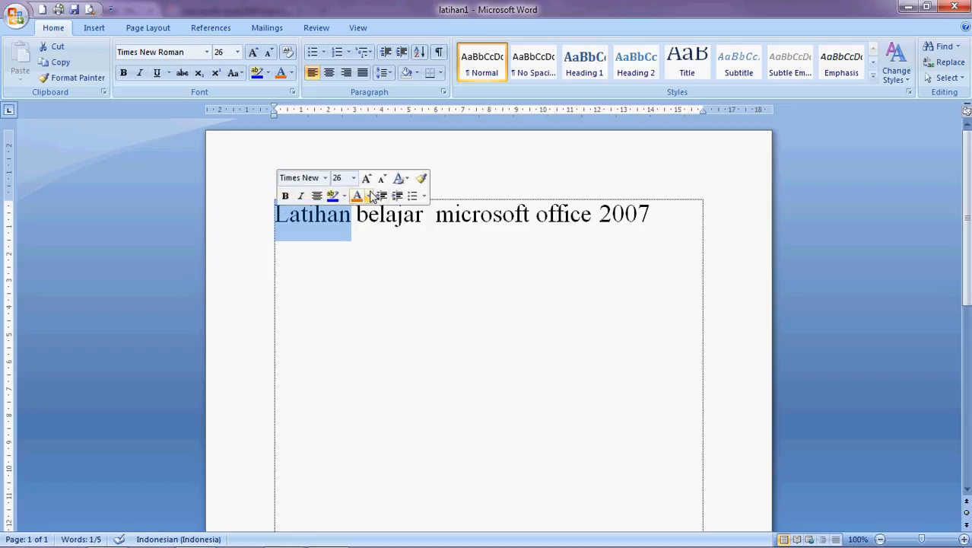
left_click(286, 197)
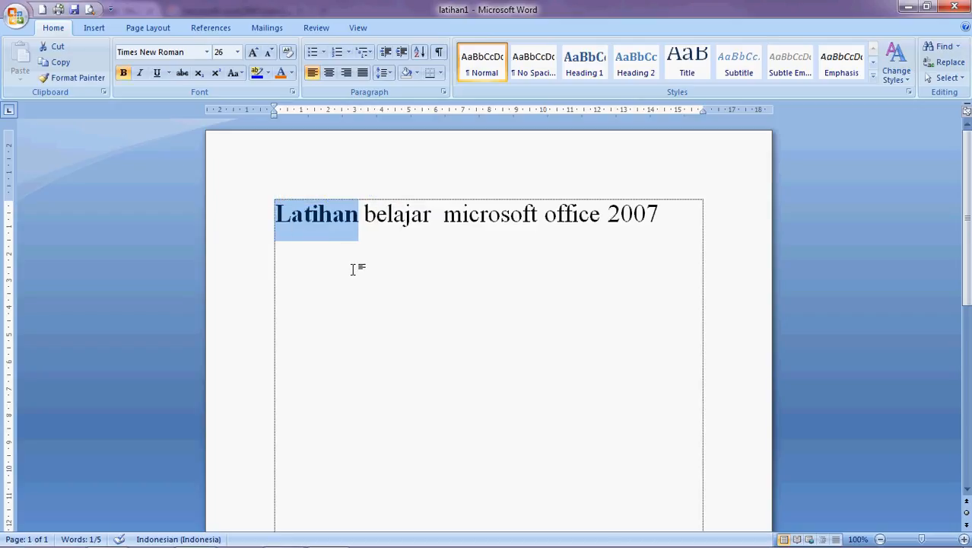
left_click(375, 233)
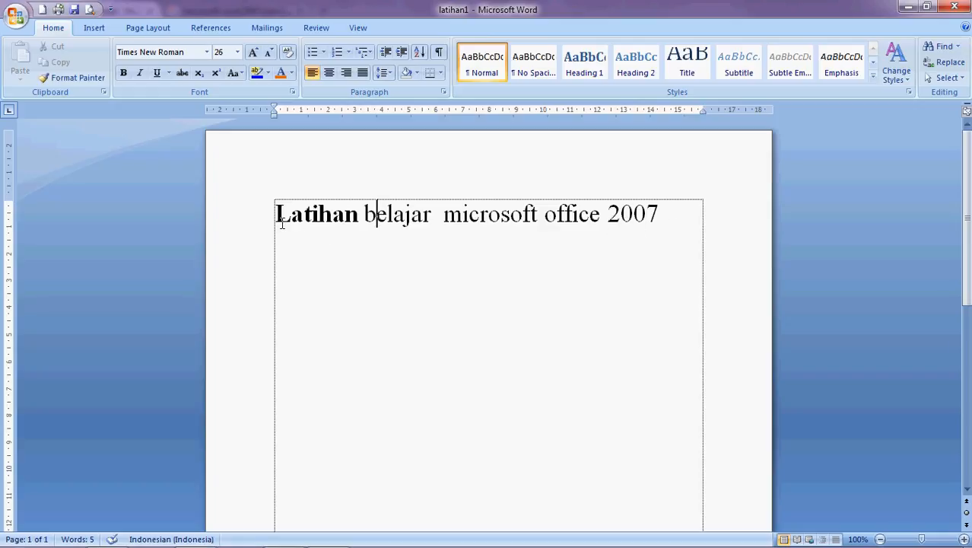
Italicize the word "belajar" in the title line
left_click_drag(365, 213, 433, 219)
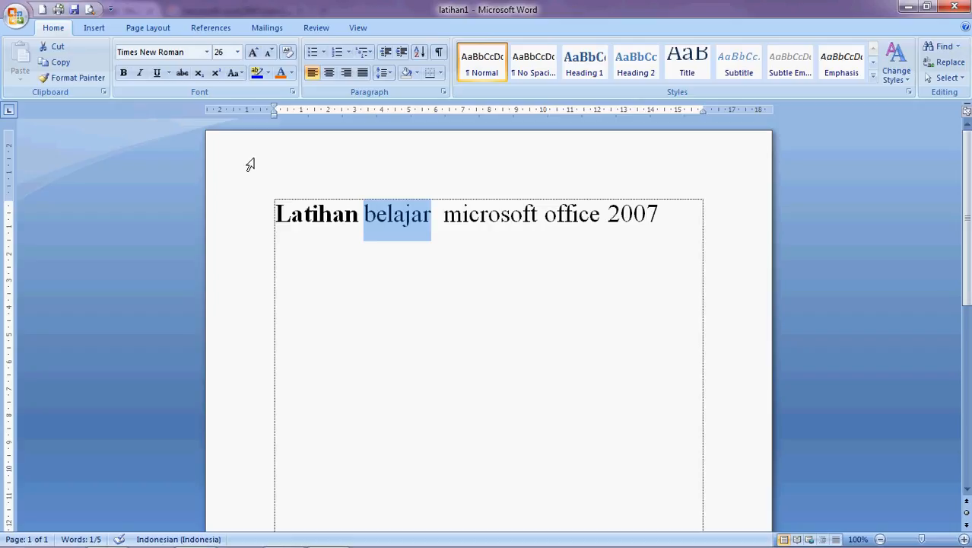
left_click(388, 214)
left_click_drag(431, 220, 369, 212)
left_click(389, 191)
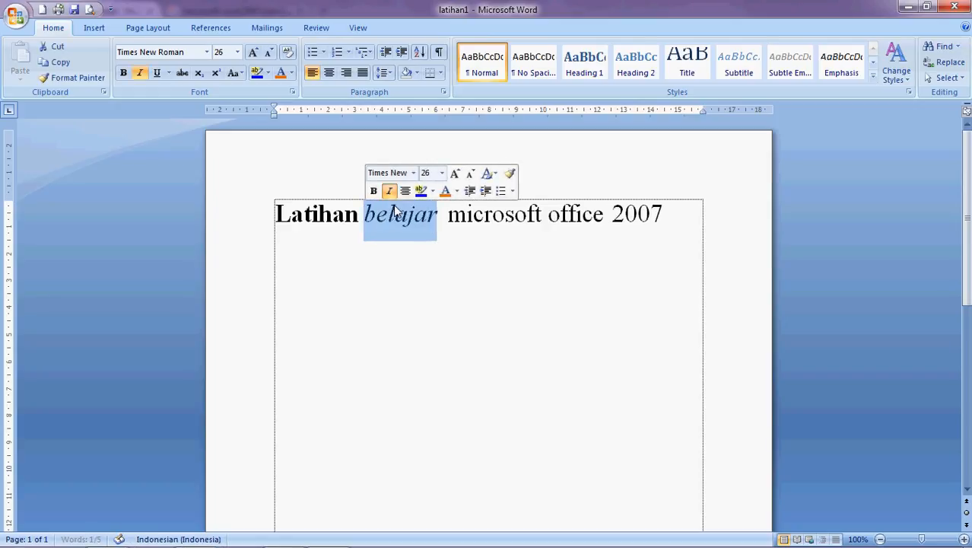
left_click(372, 236)
left_click_drag(313, 230, 307, 228)
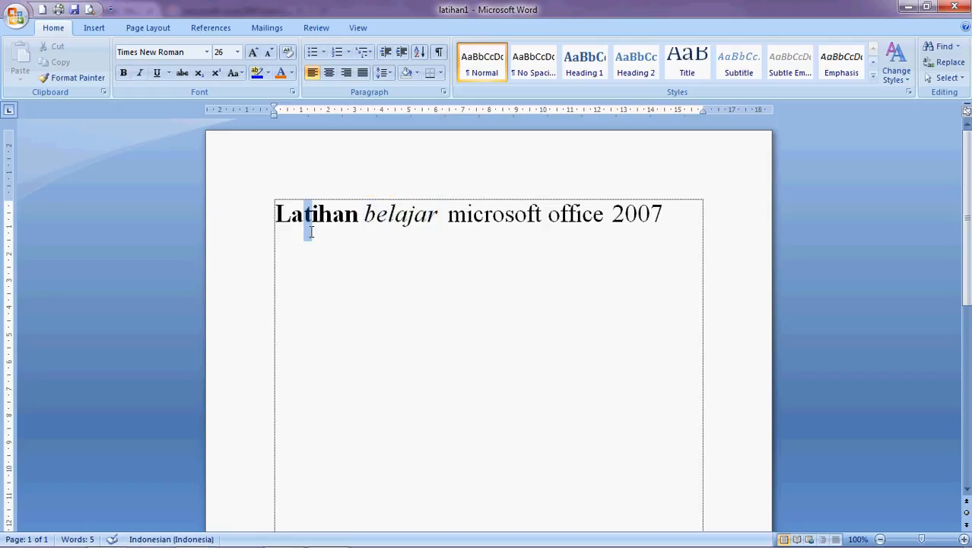
left_click(295, 223)
left_click(380, 285)
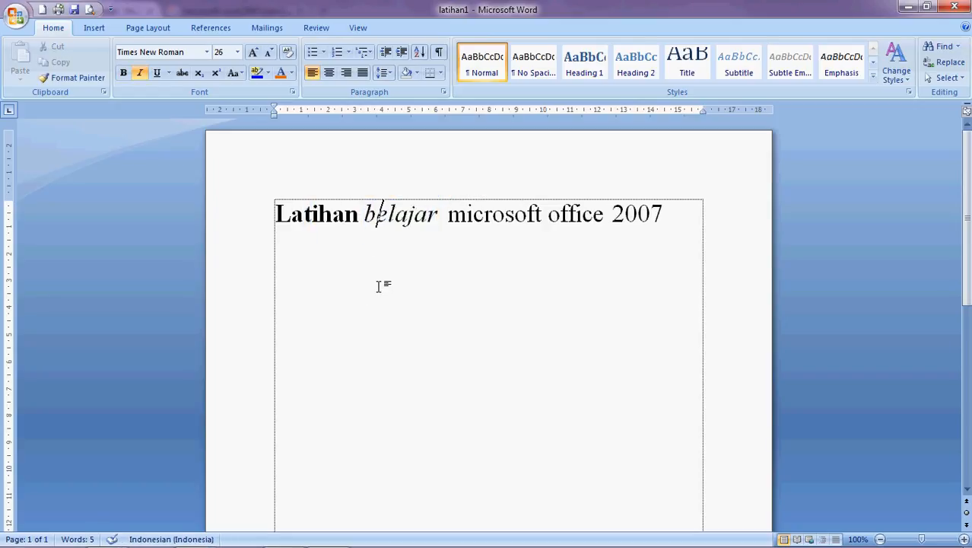
Underline the word "microsoft" in the title line
left_click(476, 223)
left_click(447, 214)
left_click_drag(447, 214, 543, 227)
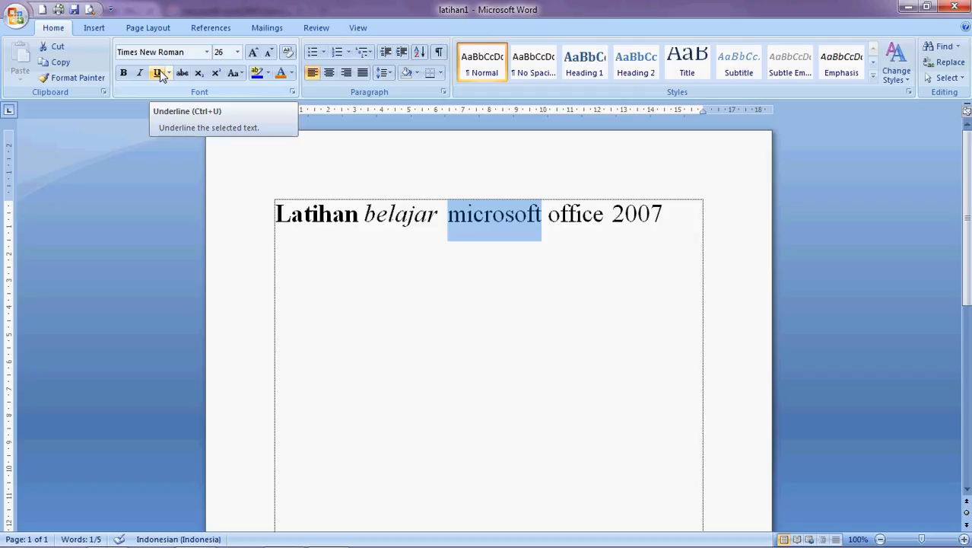
left_click(160, 73)
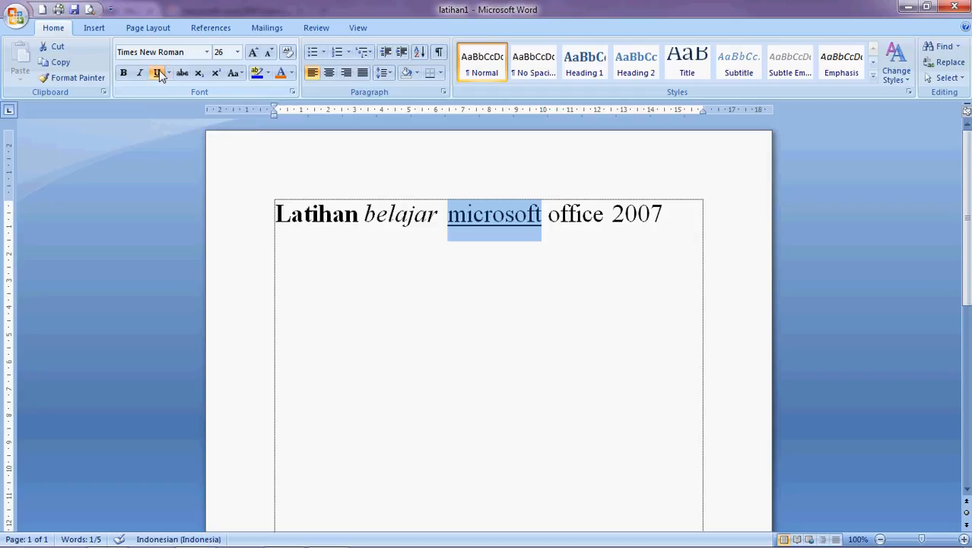
left_click(492, 247)
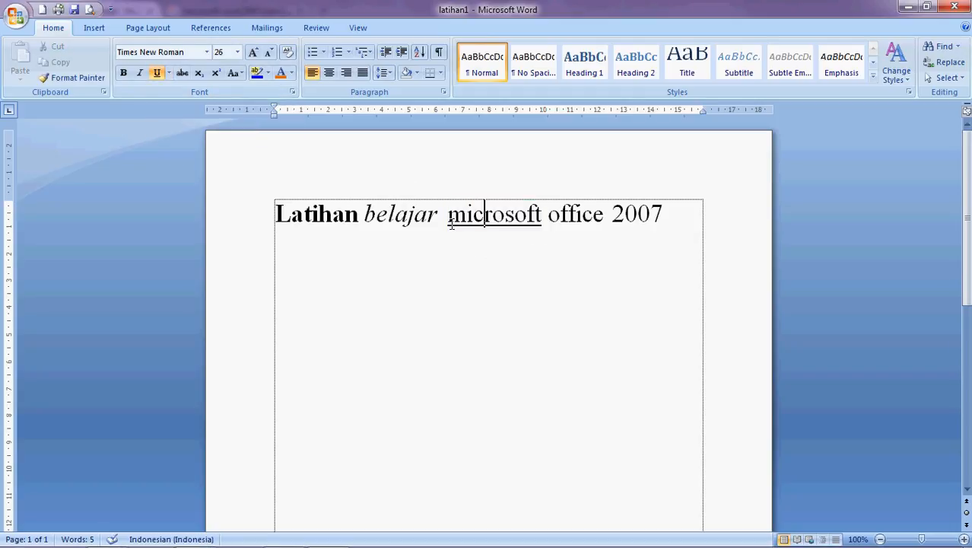
left_click_drag(448, 221, 460, 222)
Apply strikethrough to the word "office" in the title line
left_click(549, 232)
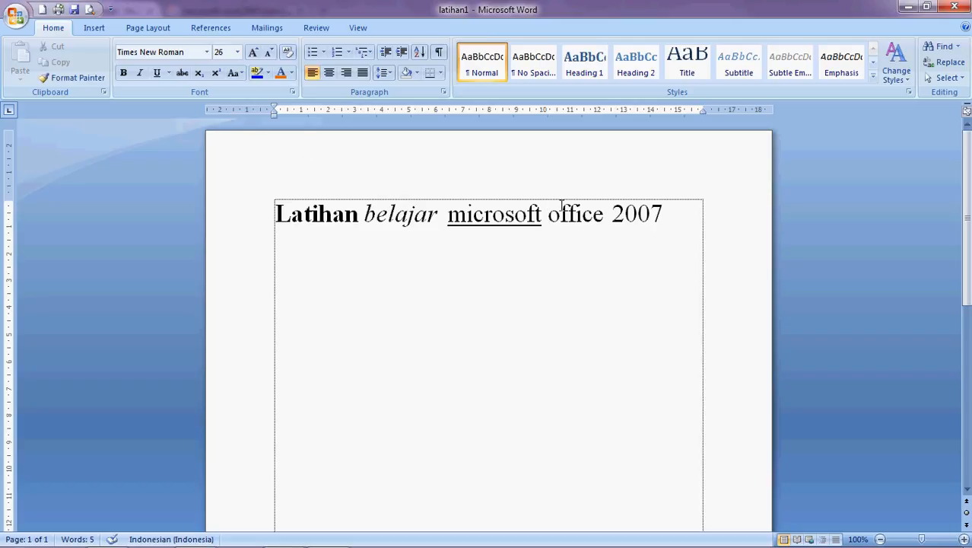
mouse_move(547, 216)
left_mouse_down()
mouse_move(589, 223)
mouse_move(537, 216)
left_mouse_up()
left_click(585, 221)
left_click(595, 216)
left_click_drag(604, 216, 557, 211)
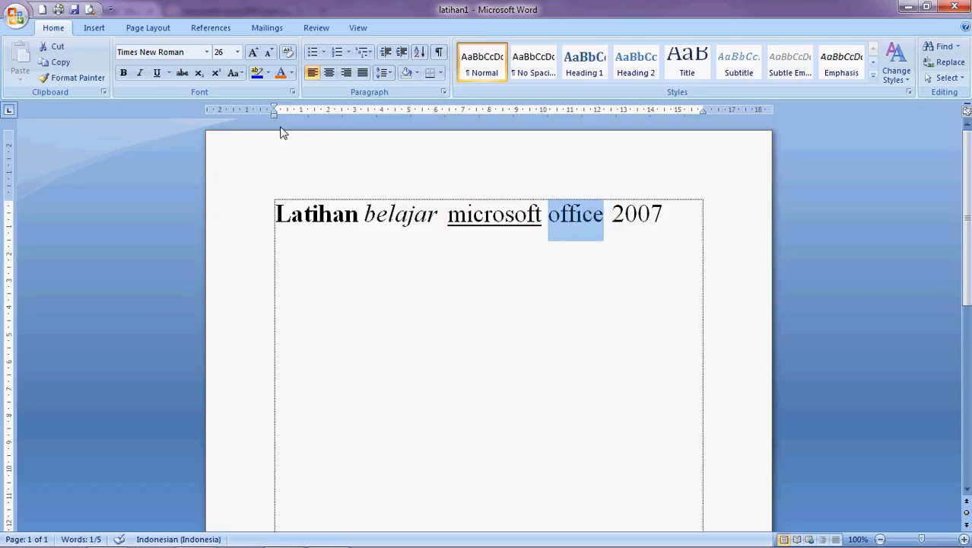
left_click(188, 78)
left_click(560, 228)
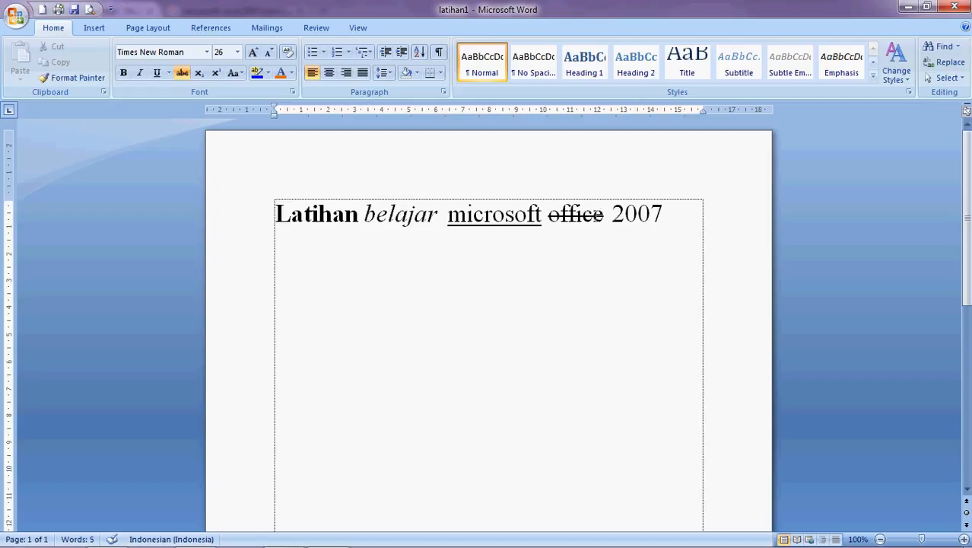
Add the text "CO2" two lines below the title line
left_click_drag(614, 214, 666, 219)
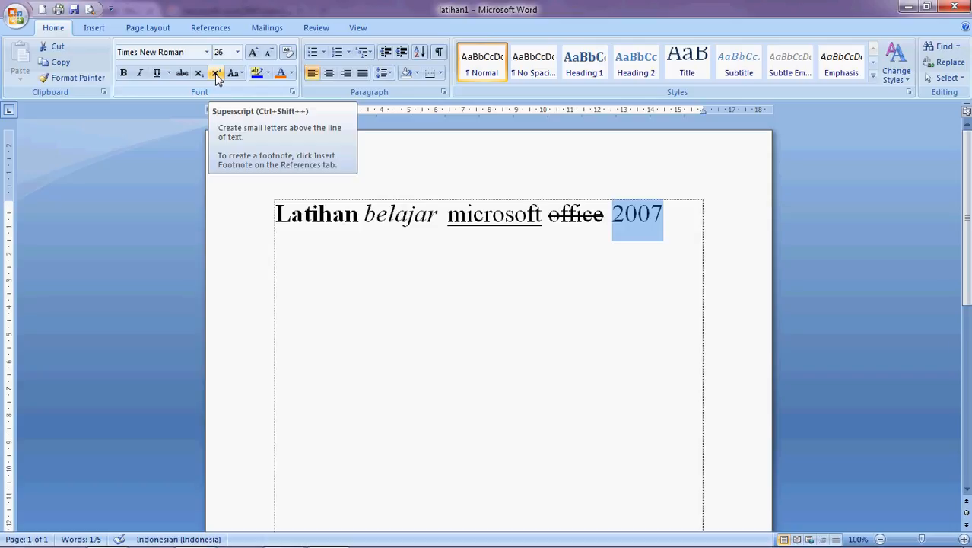
left_click(679, 220)
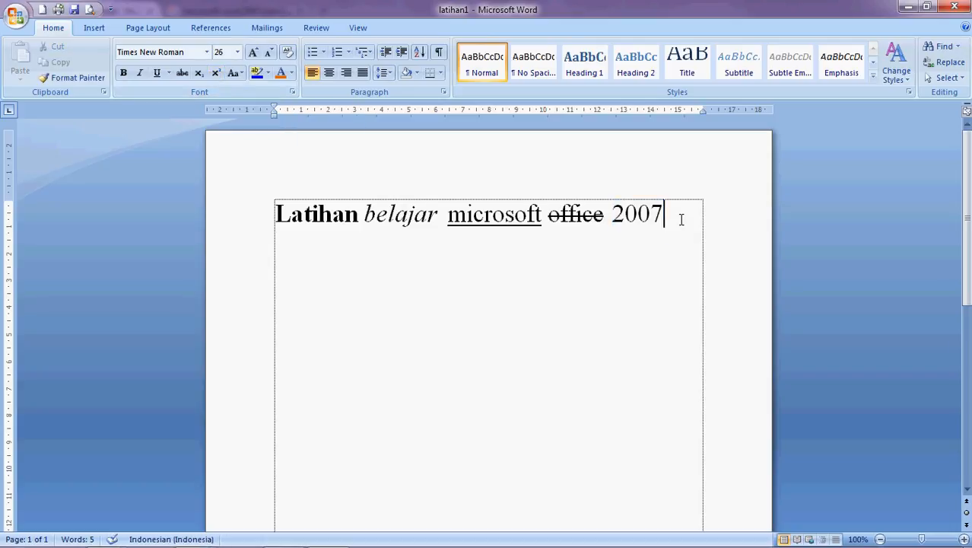
key("Return")
key("Return")
type("CO")
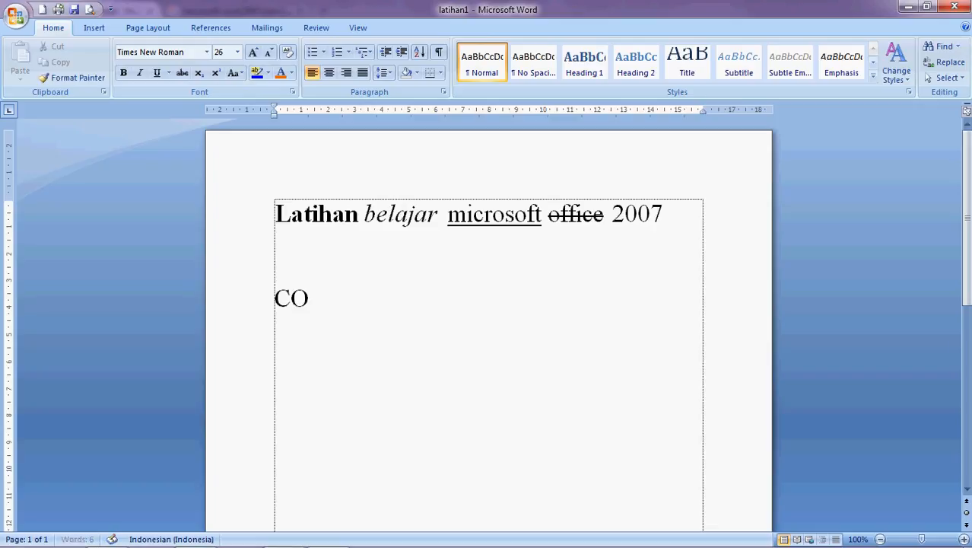
type("2")
Format the 2 in "CO2" as subscript
left_click_drag(329, 297, 317, 298)
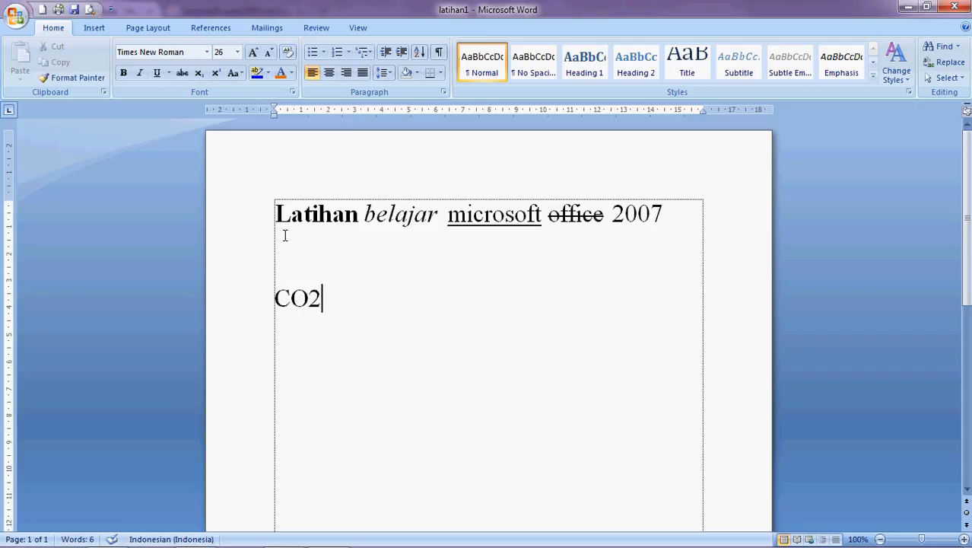
left_click(203, 78)
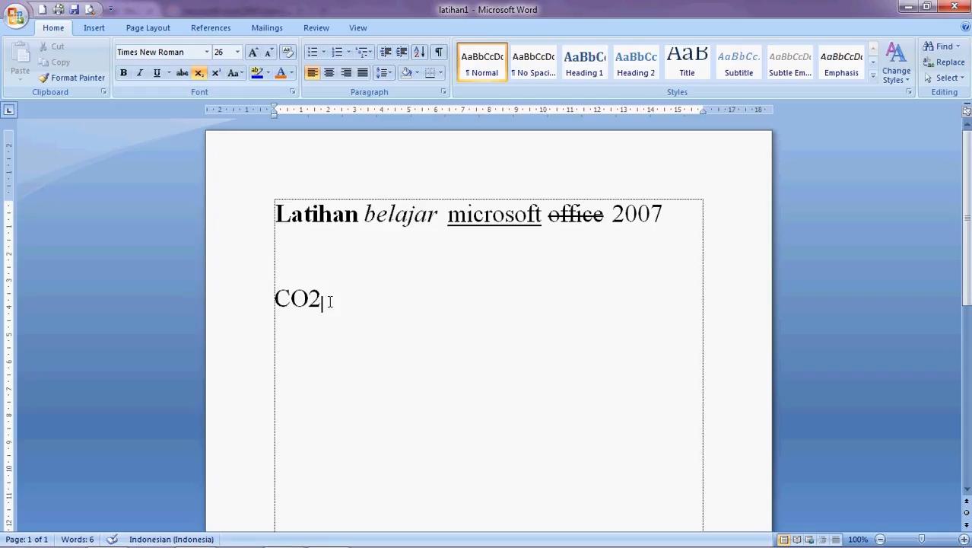
left_click_drag(325, 300, 308, 300)
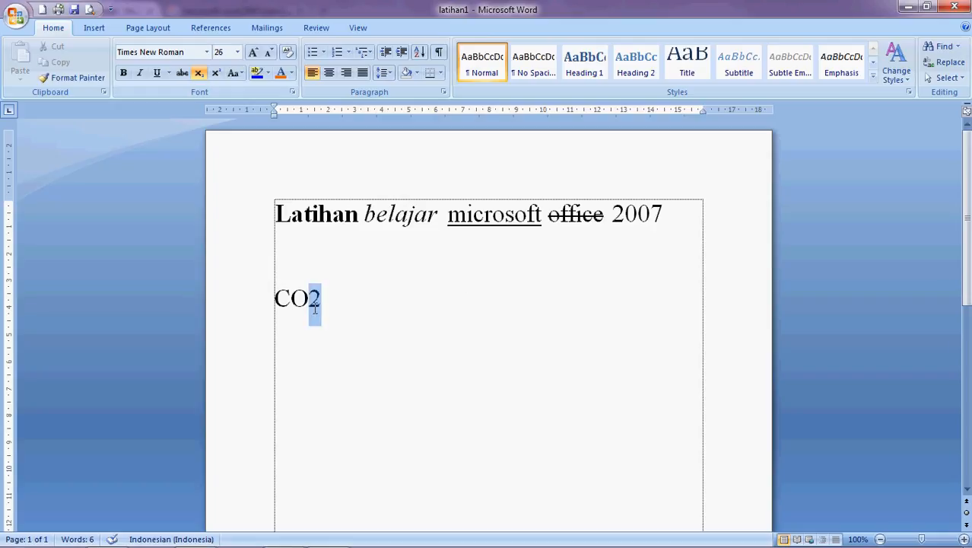
left_click(200, 74)
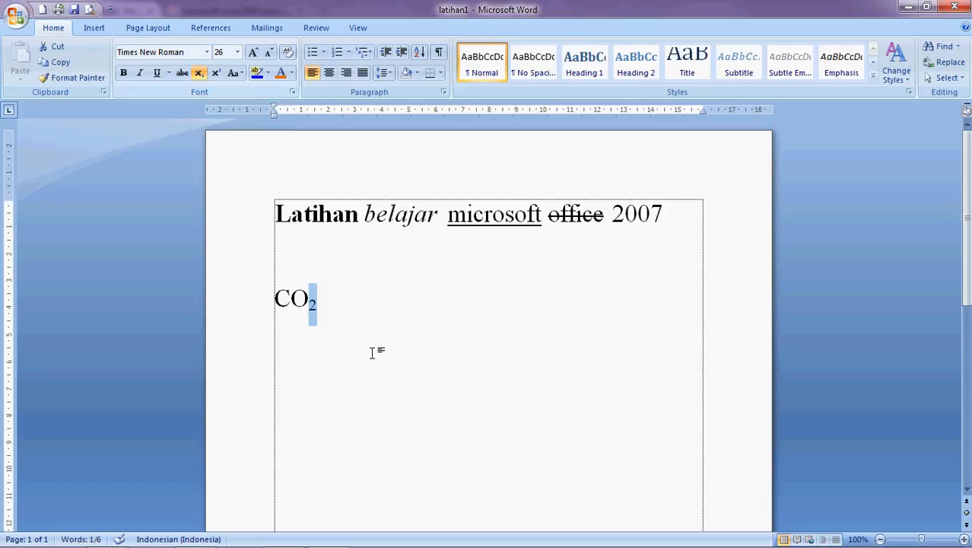
left_click(395, 293)
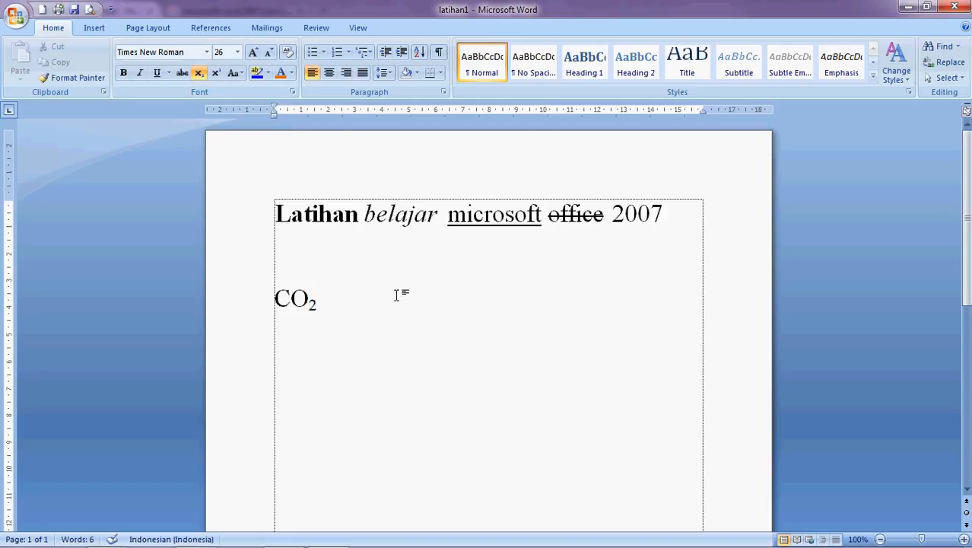
Add the number 102 two lines below the CO2 formula
key("Return")
key("Return")
type("1")
type("2")
key("BackSpace")
key("BackSpace")
type("102")
Format the final 2 of the number 102 as superscript
left_click_drag(306, 390, 295, 391)
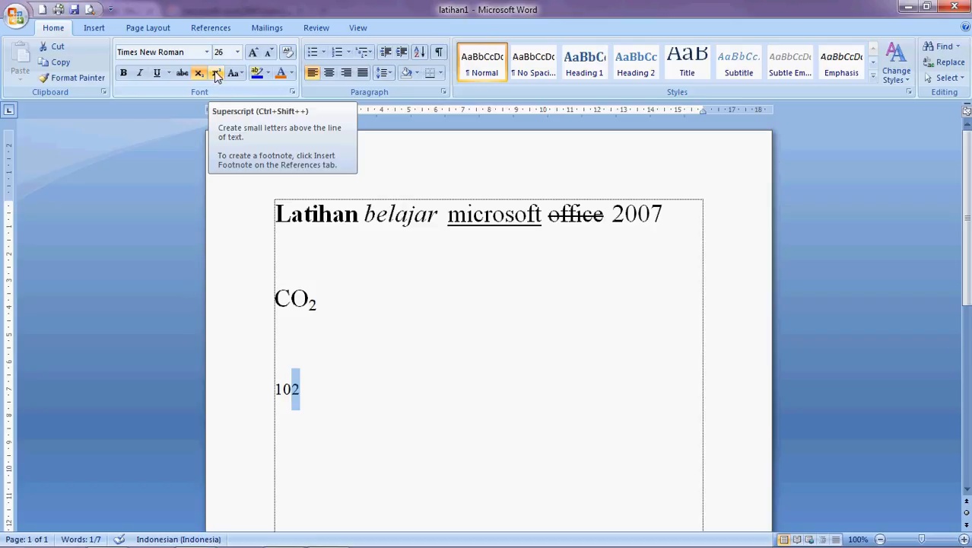
left_click(216, 75)
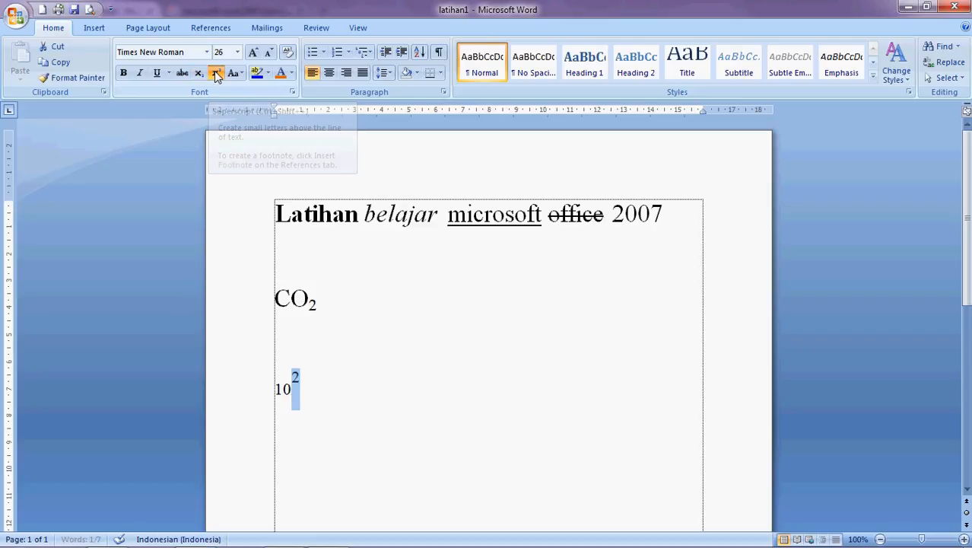
left_click(337, 403)
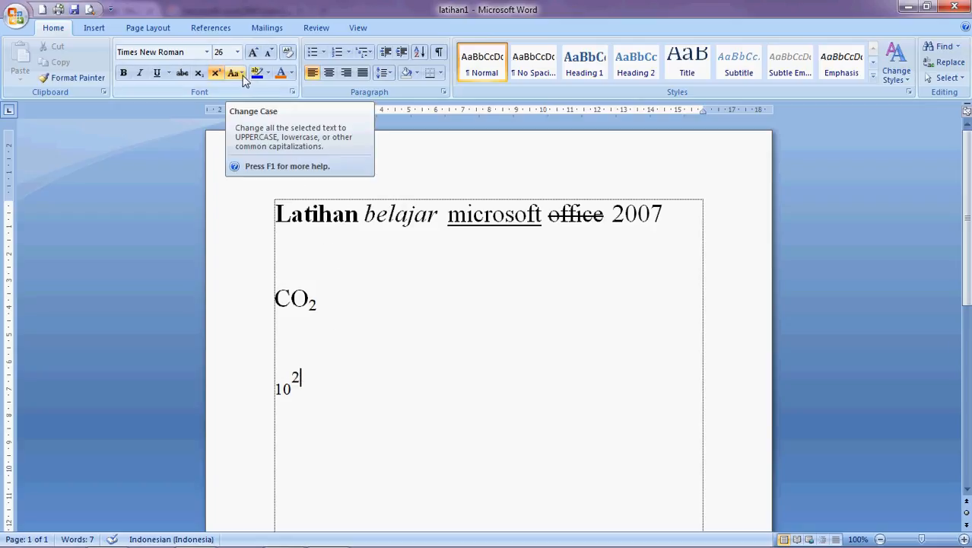
Change the case of the whole title line to UPPERCASE
left_click(368, 266)
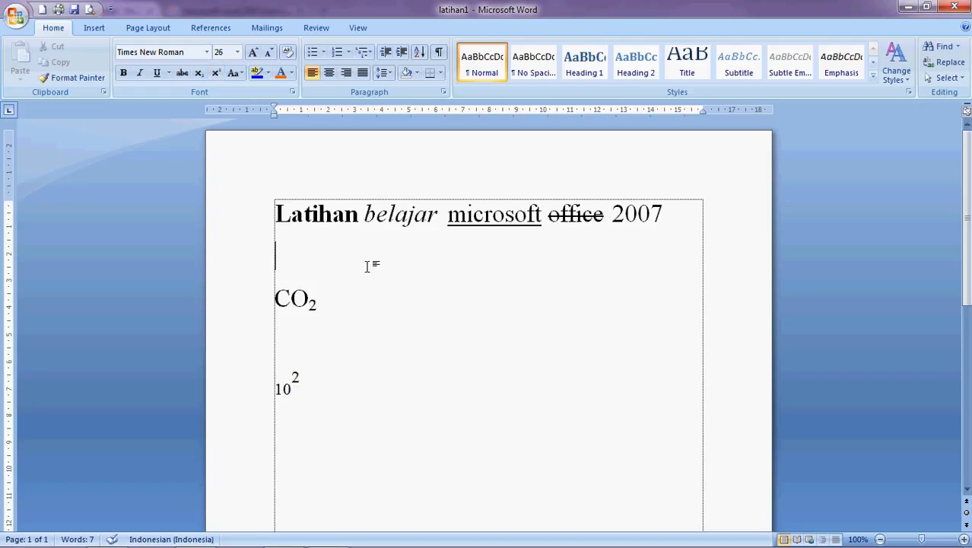
left_click(276, 213)
left_click_drag(276, 213, 652, 233)
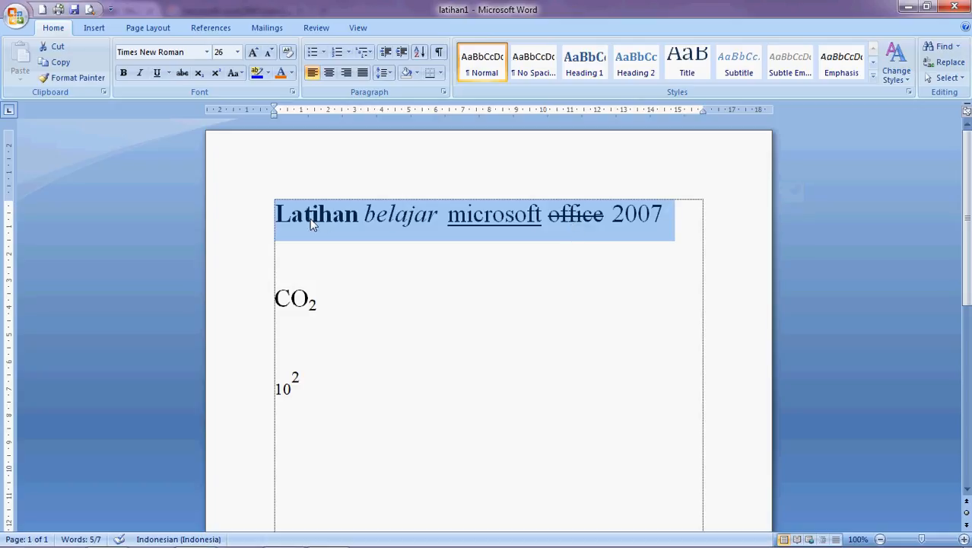
left_click(241, 75)
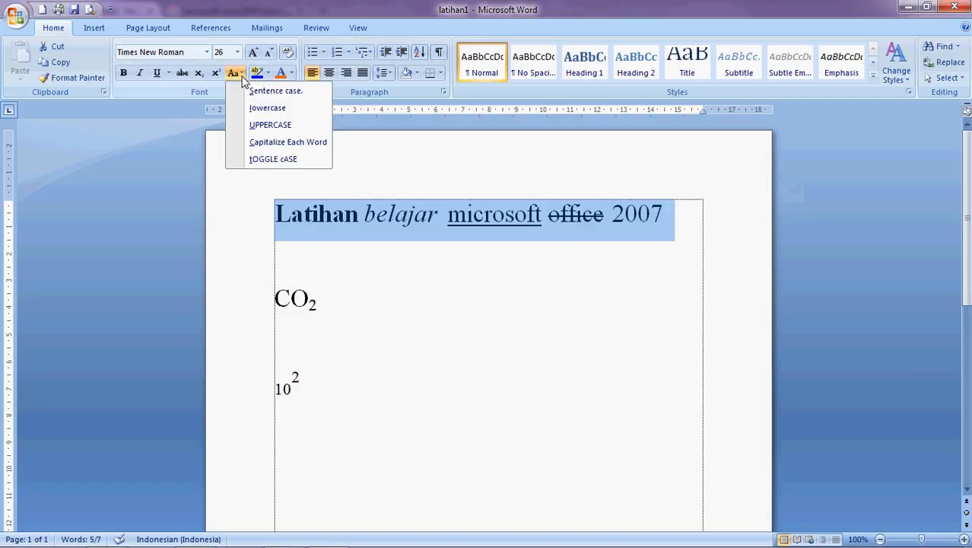
left_click(246, 128)
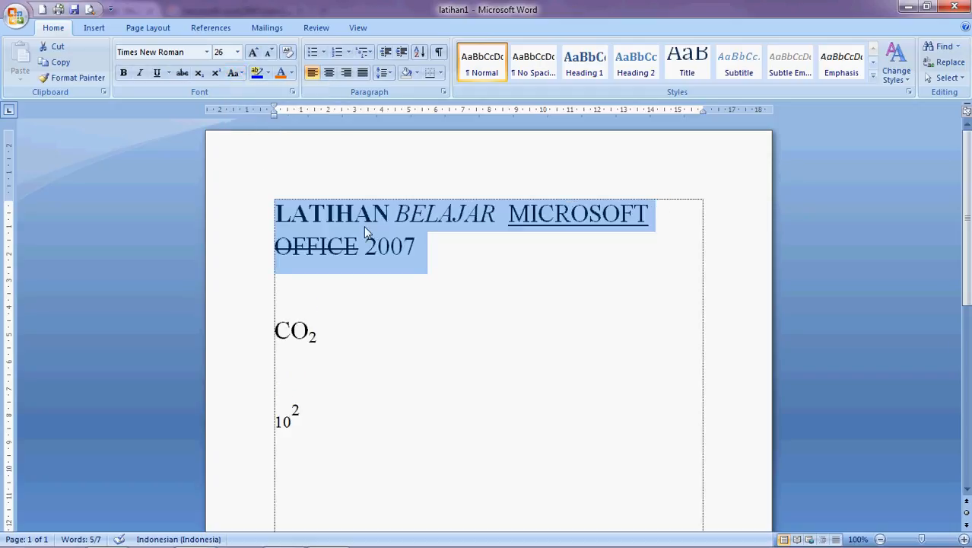
Change the case of the whole title line to lowercase
left_click(442, 226)
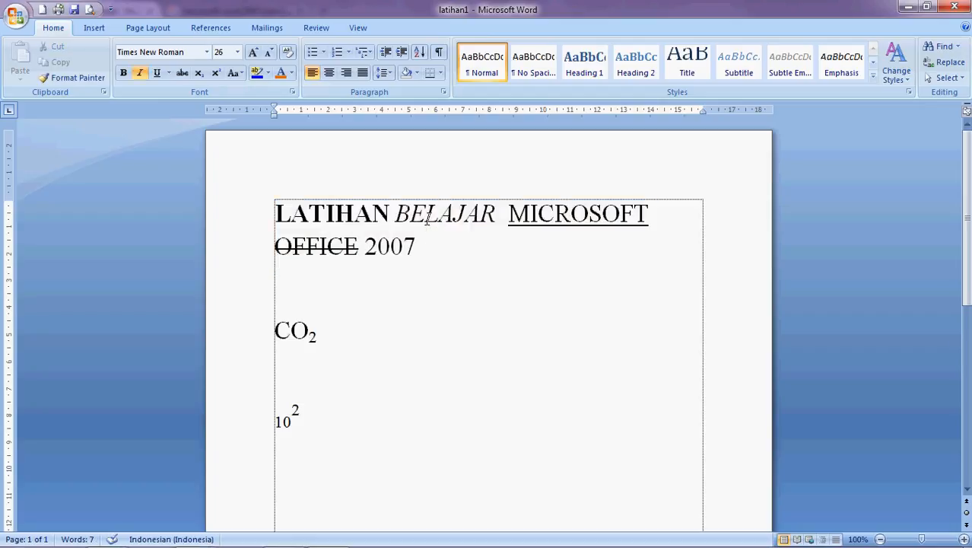
left_click_drag(426, 254, 277, 197)
left_click(234, 73)
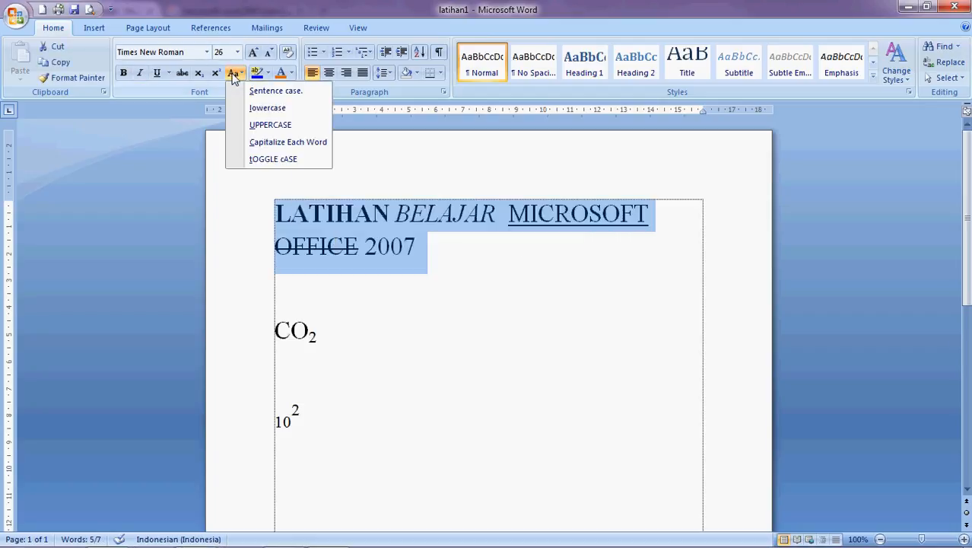
left_click(255, 111)
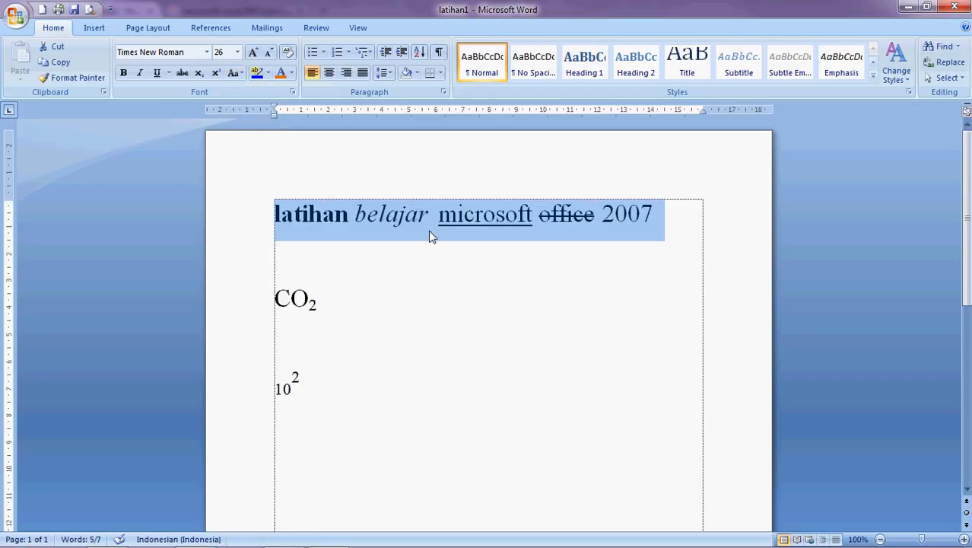
Change the case of the whole title line to Sentence case
left_click_drag(659, 219, 316, 218)
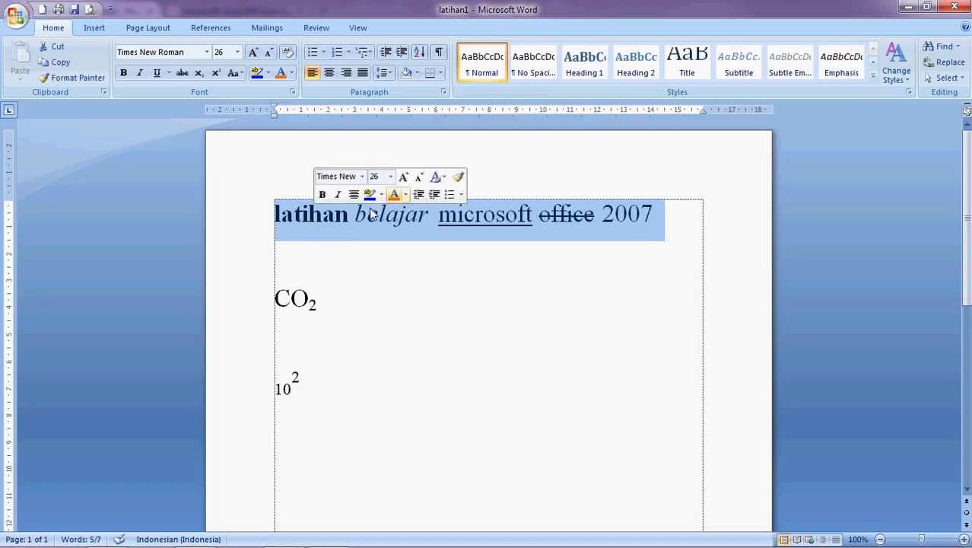
left_click(313, 222)
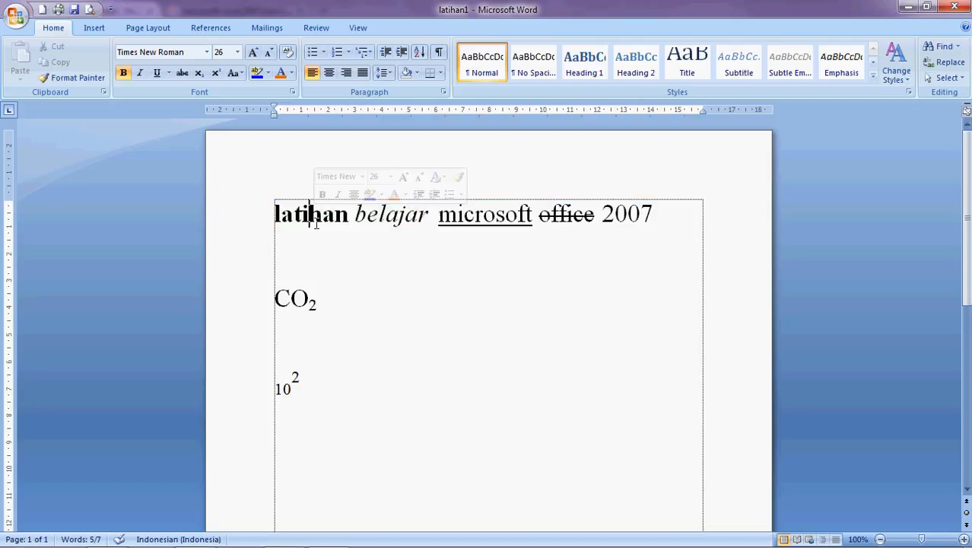
left_click(285, 208)
left_click_drag(628, 214, 656, 218)
left_click(666, 219)
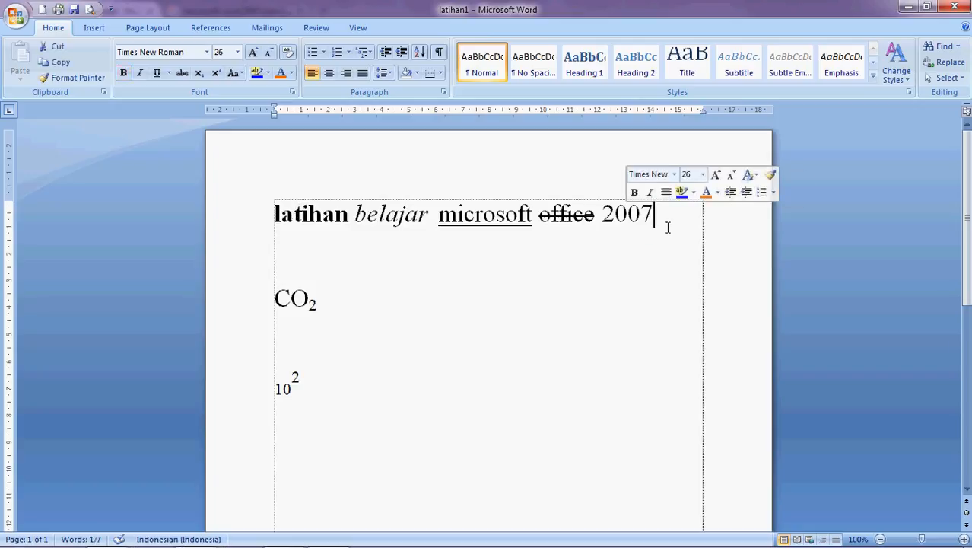
triple_click(289, 219)
left_click(237, 75)
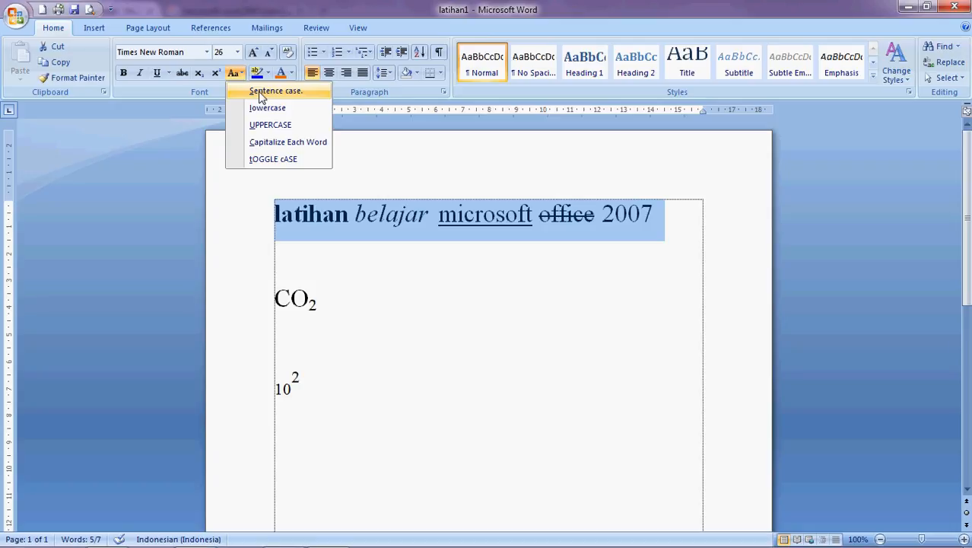
left_click(261, 91)
left_click(292, 220)
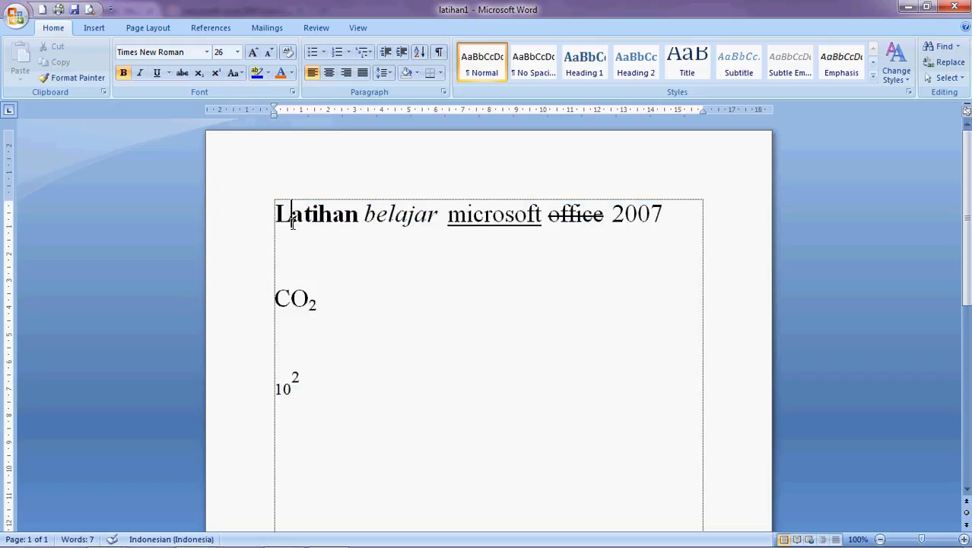
left_click_drag(293, 222, 278, 222)
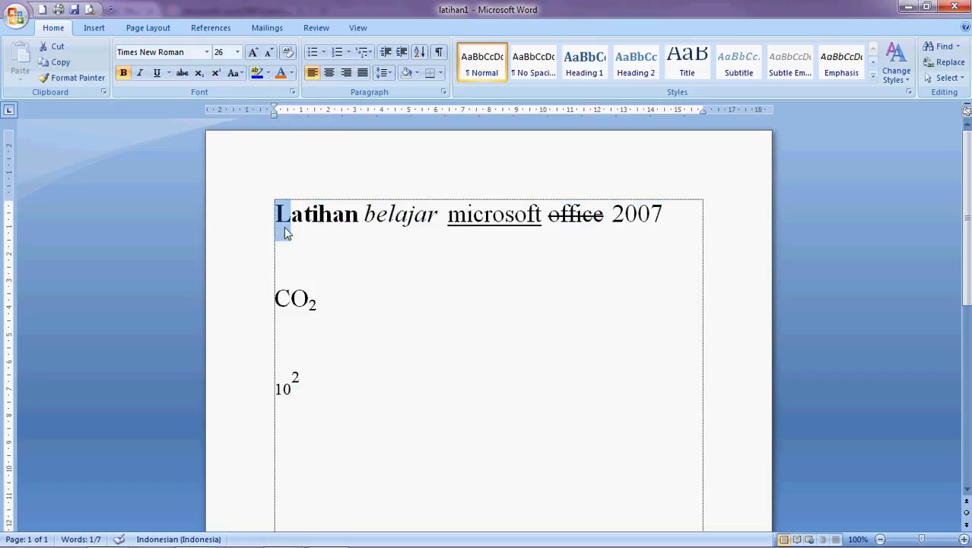
Change the title line's case to Capitalize Each Word and then to tOGGLE cASE
left_click_drag(688, 219, 324, 216)
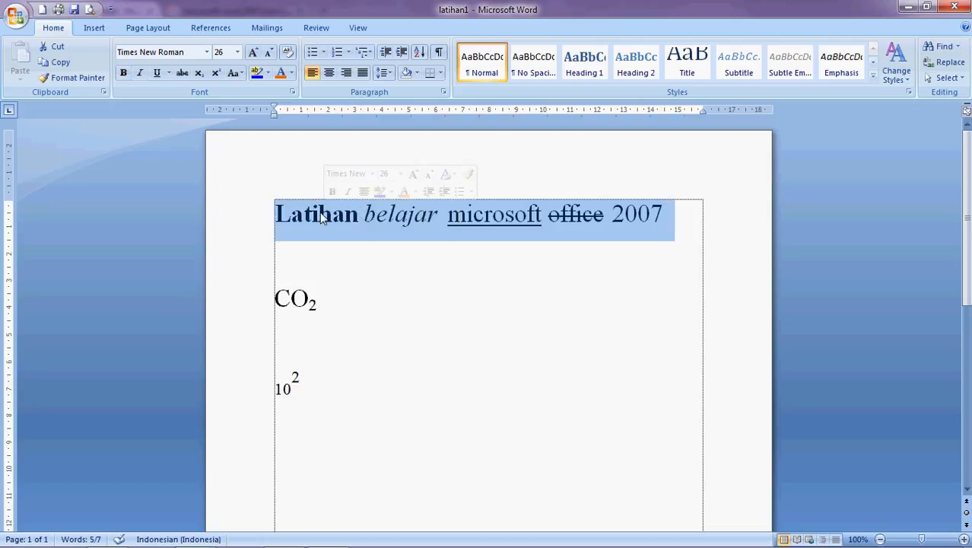
left_click(235, 73)
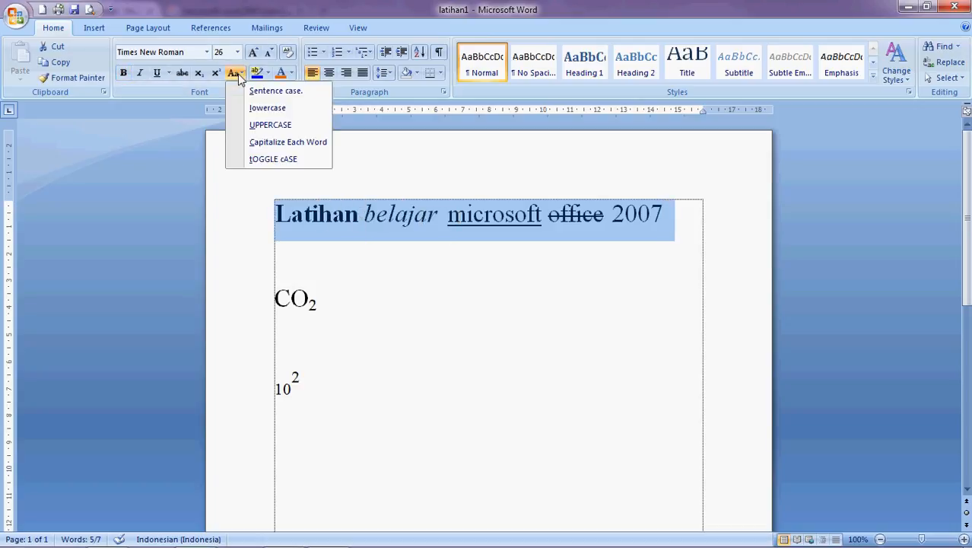
left_click(245, 149)
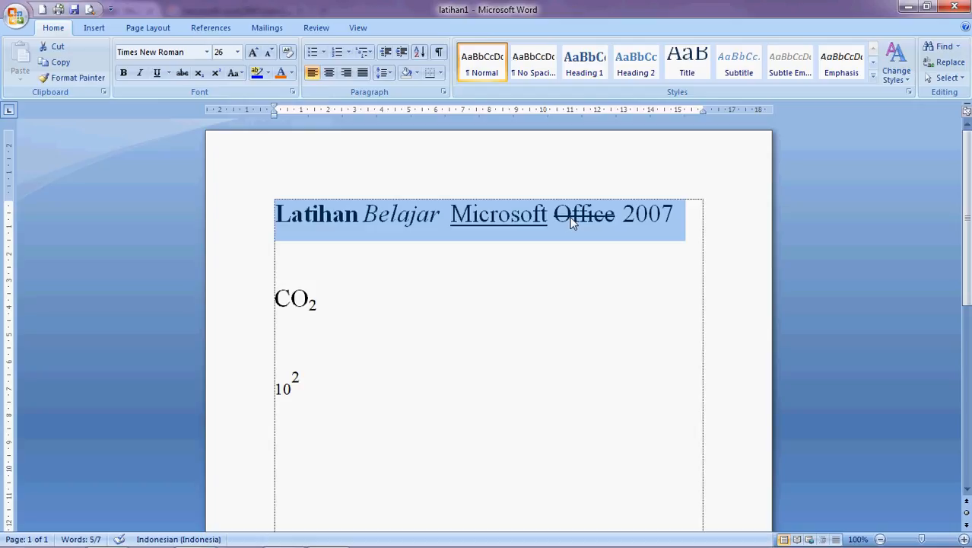
left_click(238, 76)
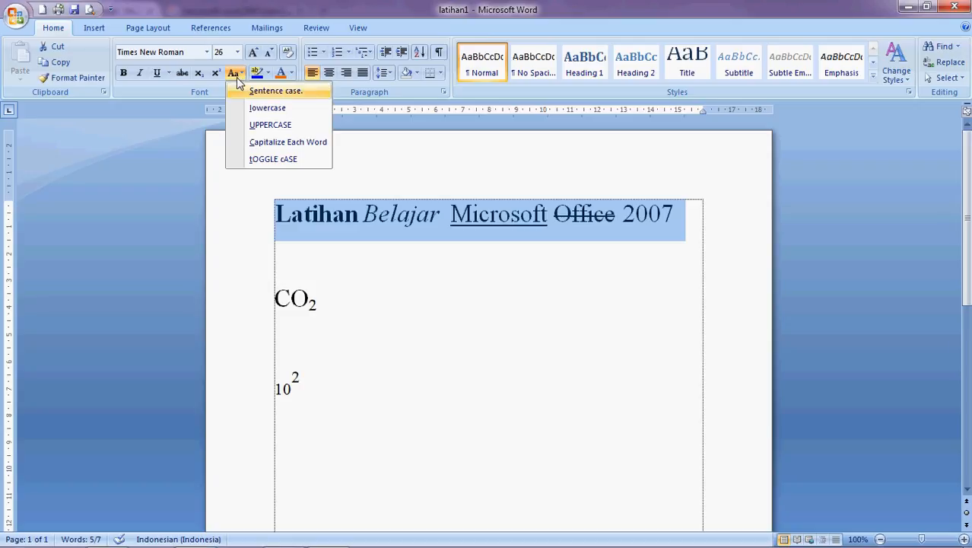
left_click(289, 161)
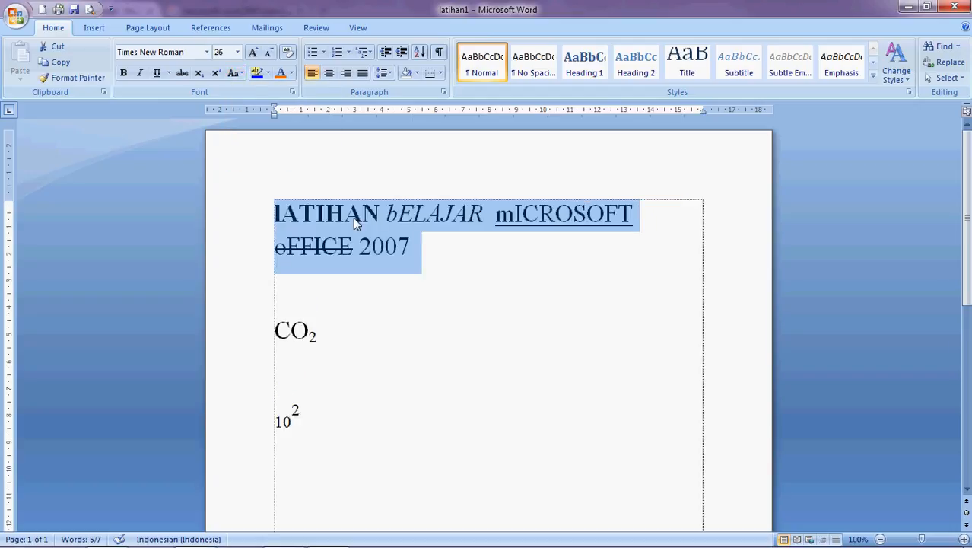
Set the whole title line back to Sentence case and deselect it
left_click(240, 74)
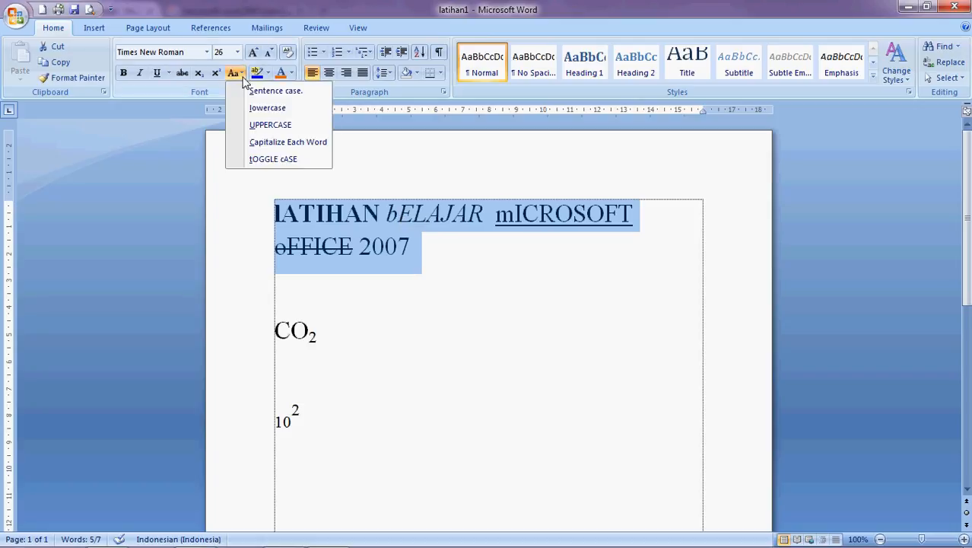
left_click(275, 91)
left_click(863, 297)
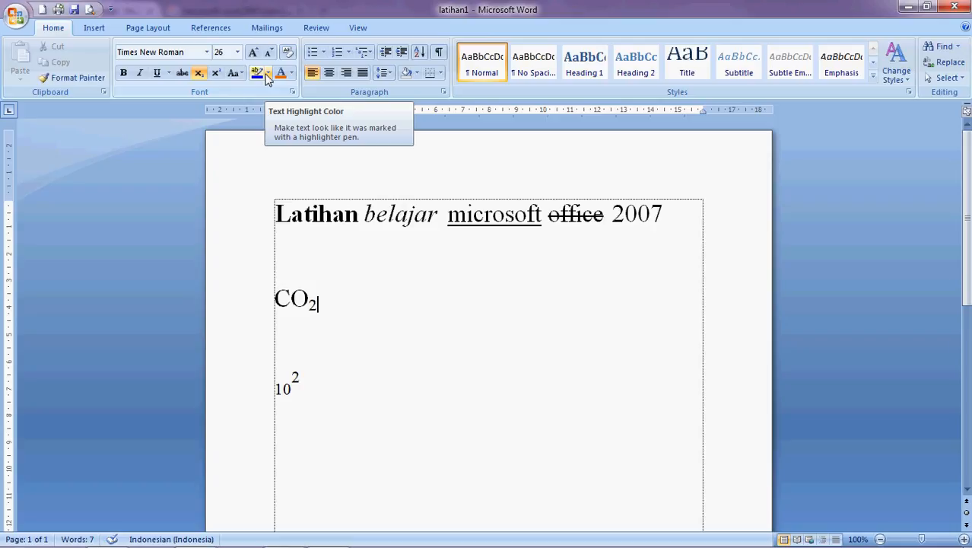
Highlight the word "Latihan" in the title with bright green
left_click_drag(360, 221, 278, 226)
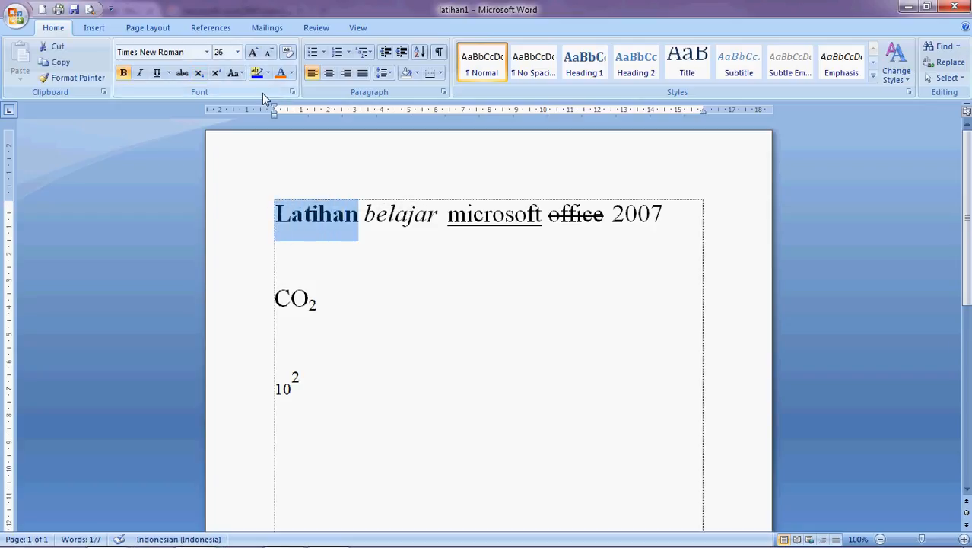
left_click(268, 73)
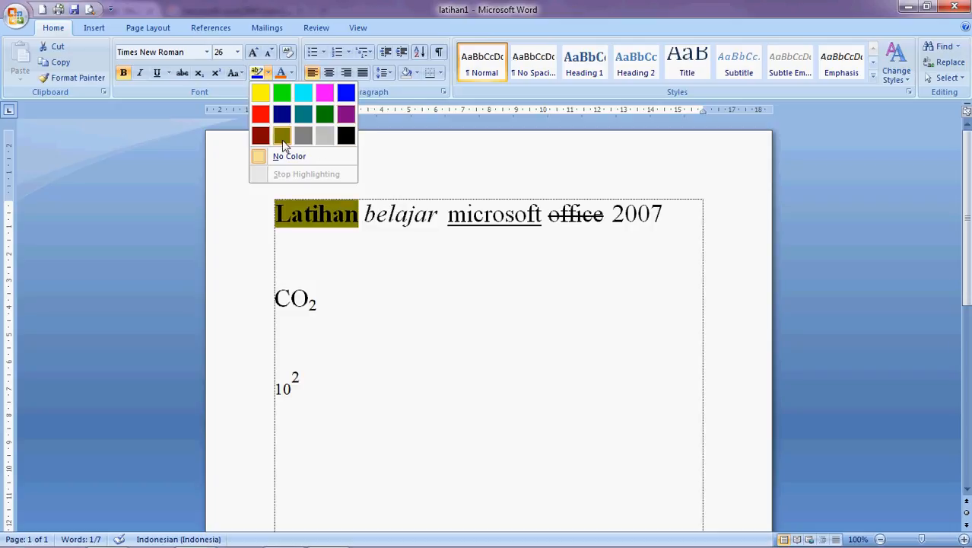
left_click(283, 94)
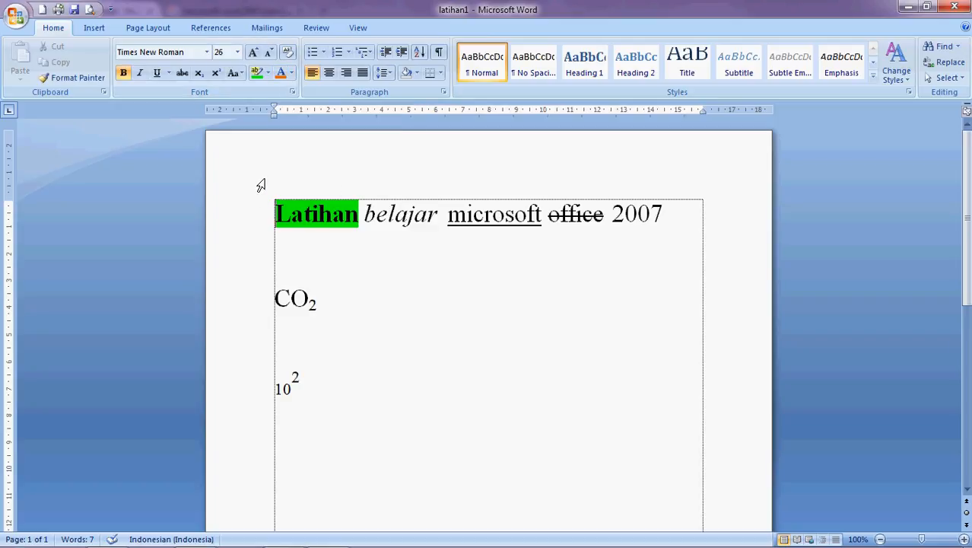
left_click_drag(241, 149, 368, 426)
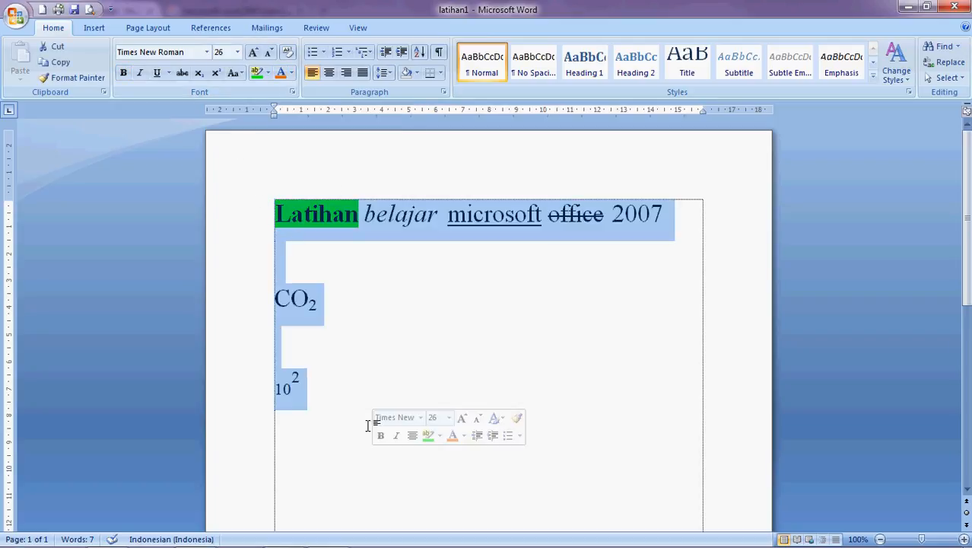
left_click(368, 426)
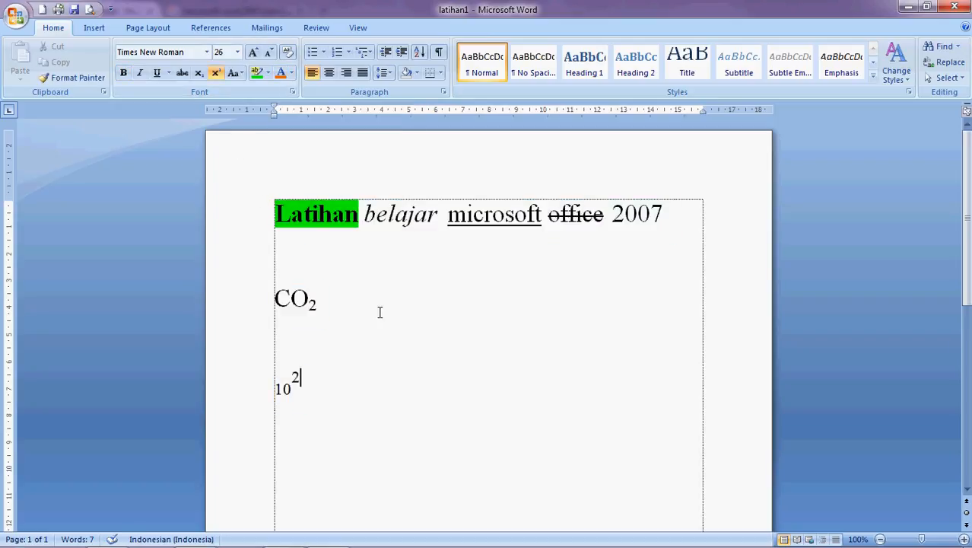
Set the font color of the word "belajar" in the title to the standard red
left_click_drag(440, 217, 362, 219)
left_click(418, 221)
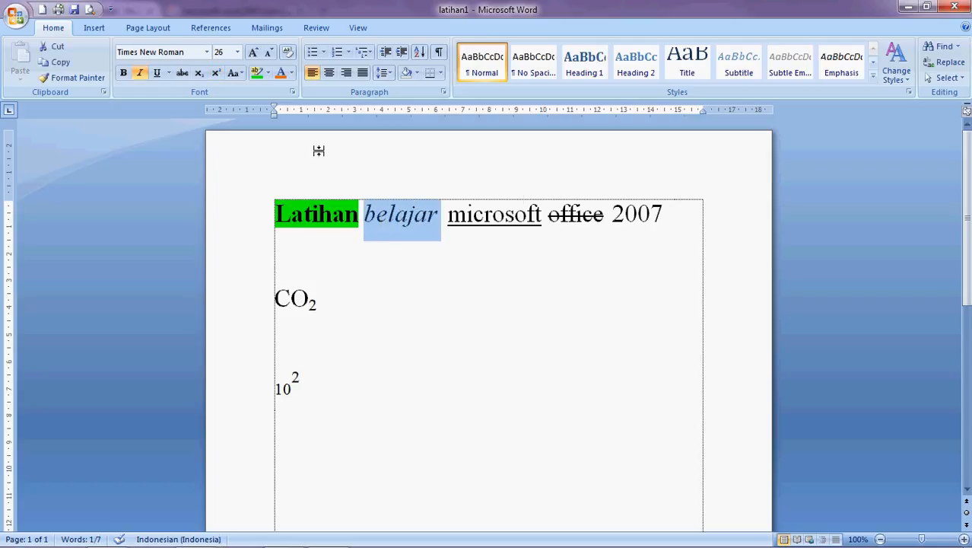
left_click(291, 73)
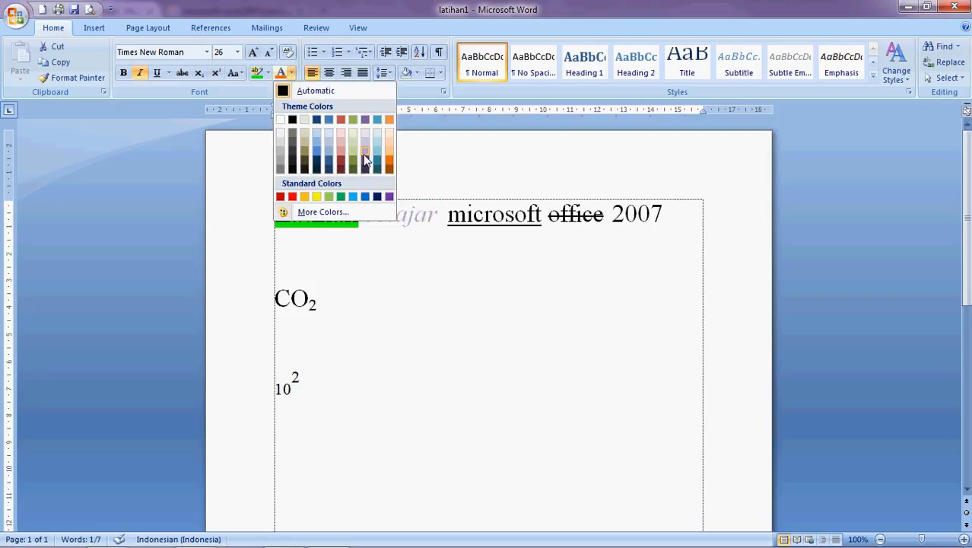
left_click(292, 197)
left_click(395, 253)
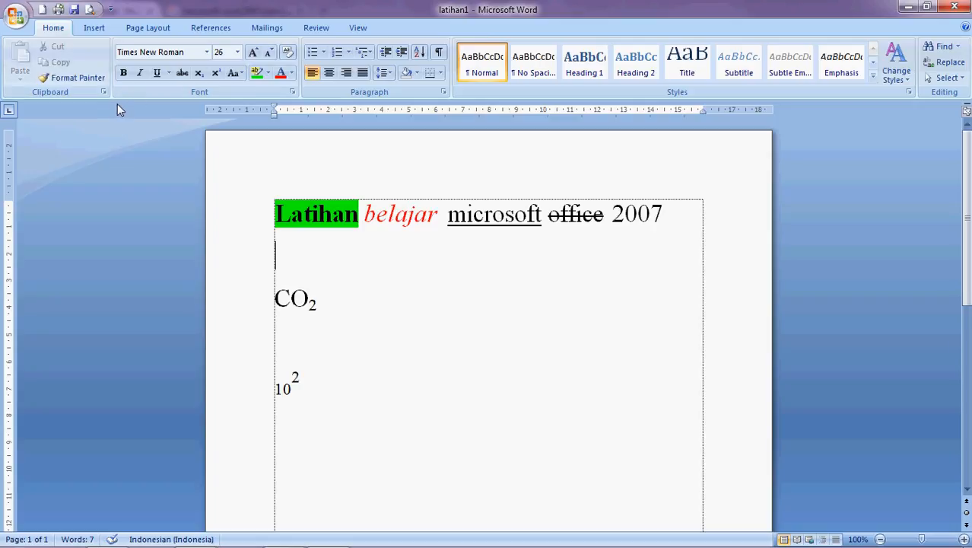
Copy the underlined word "microsoft" from the title and paste it two lines below the 10 with superscript 2
left_click(363, 213)
left_click(467, 217, "shift")
left_click_drag(479, 222, 447, 220)
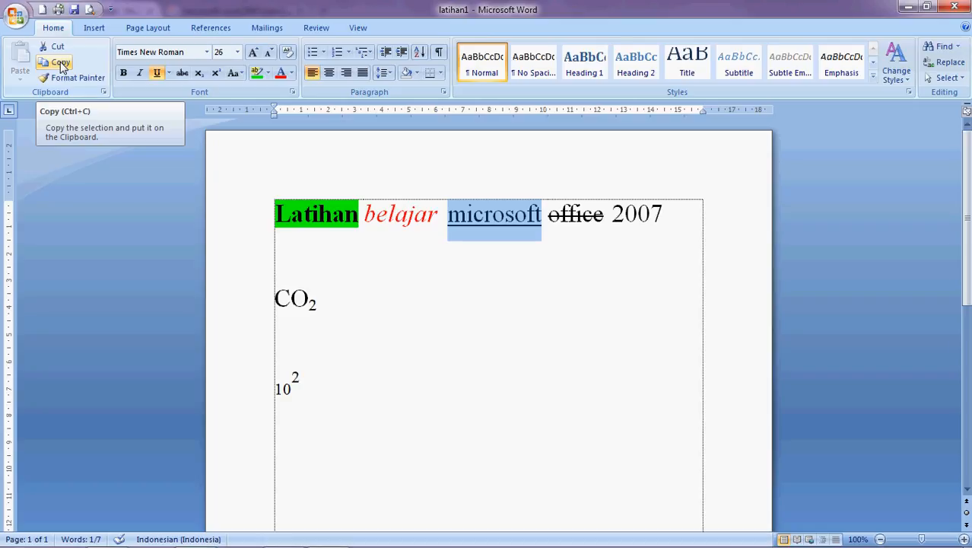
left_click(62, 65)
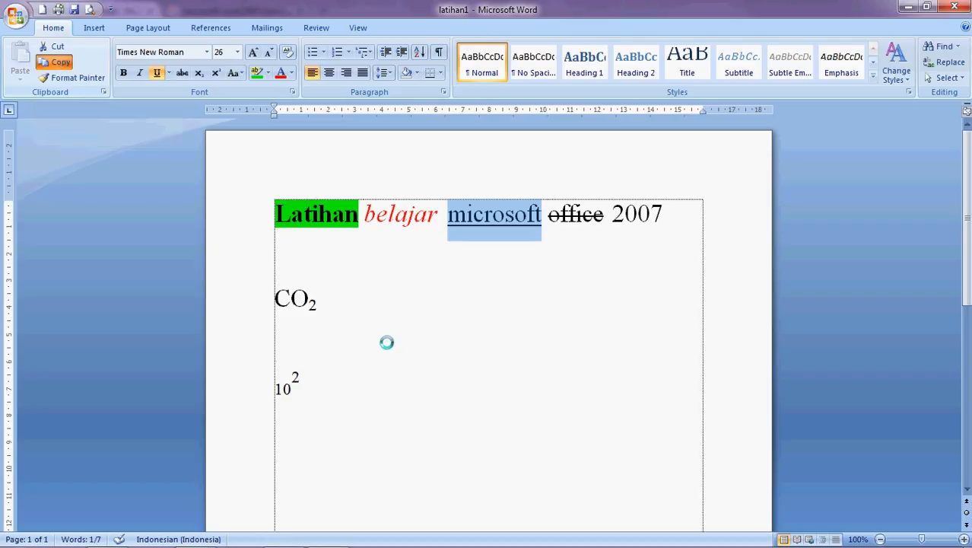
left_click(297, 441)
left_click(306, 382)
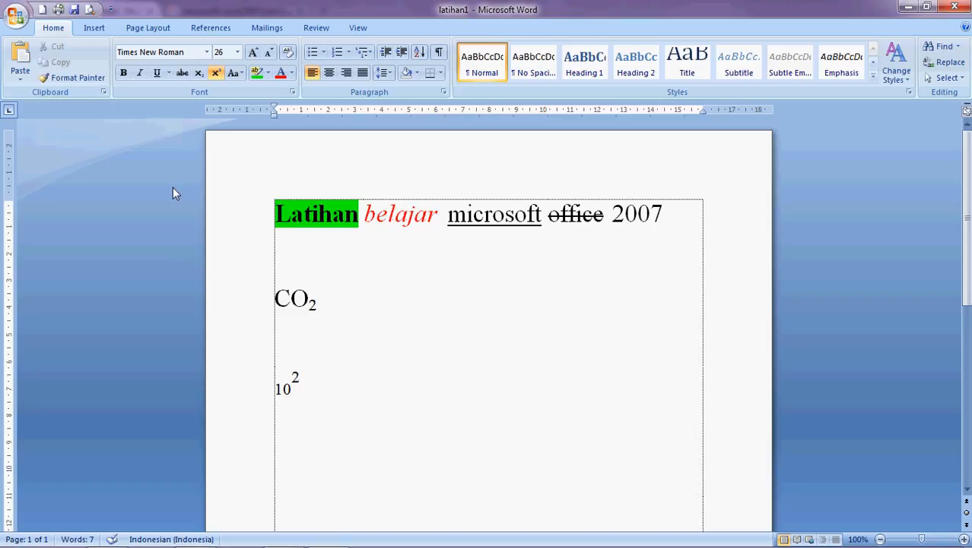
left_click(23, 63)
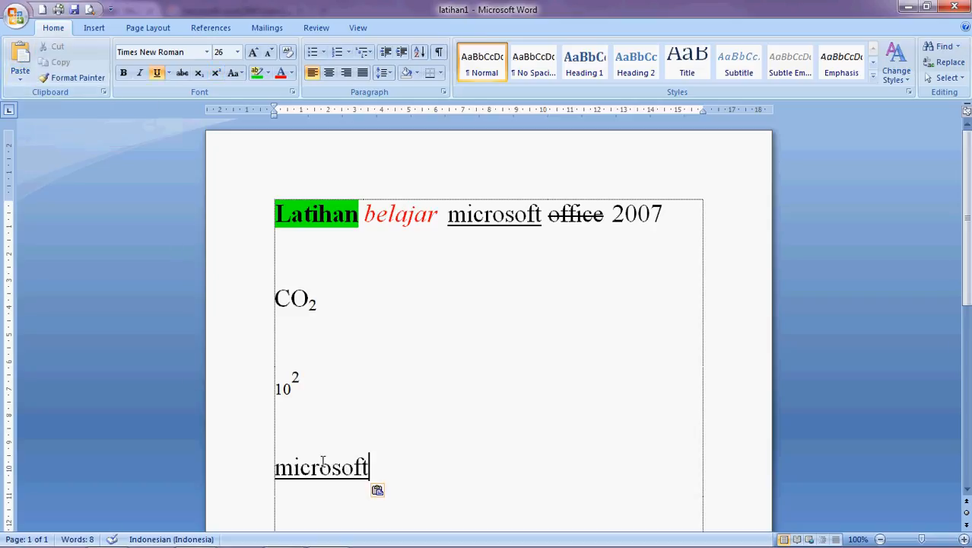
Paste the copied word "microsoft" eleven more times after the first copy, filling three lines
left_click(19, 54)
left_click(19, 53)
left_click(18, 53)
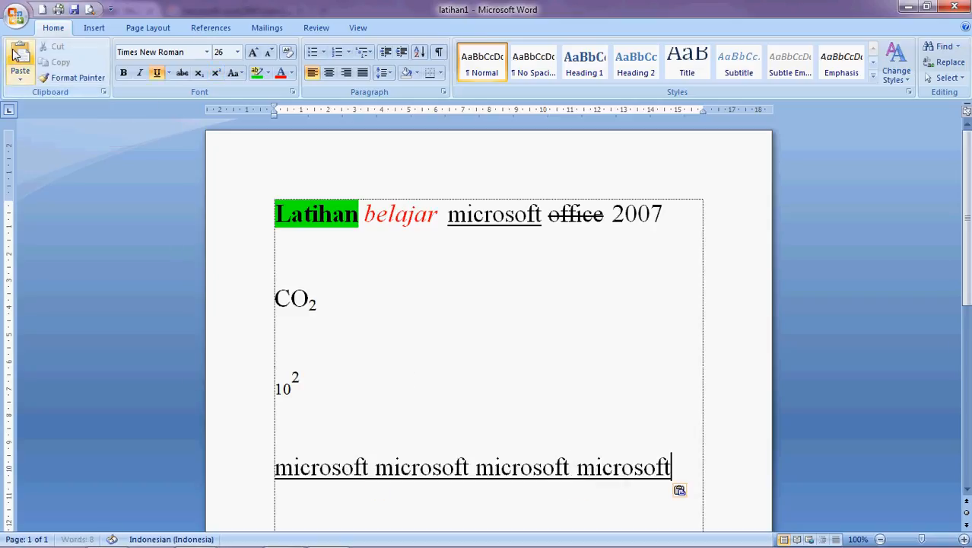
left_click(18, 54)
left_click(19, 53)
left_click(18, 54)
left_click(18, 54)
left_click(18, 53)
left_click(18, 53)
left_click(18, 53)
left_click(18, 53)
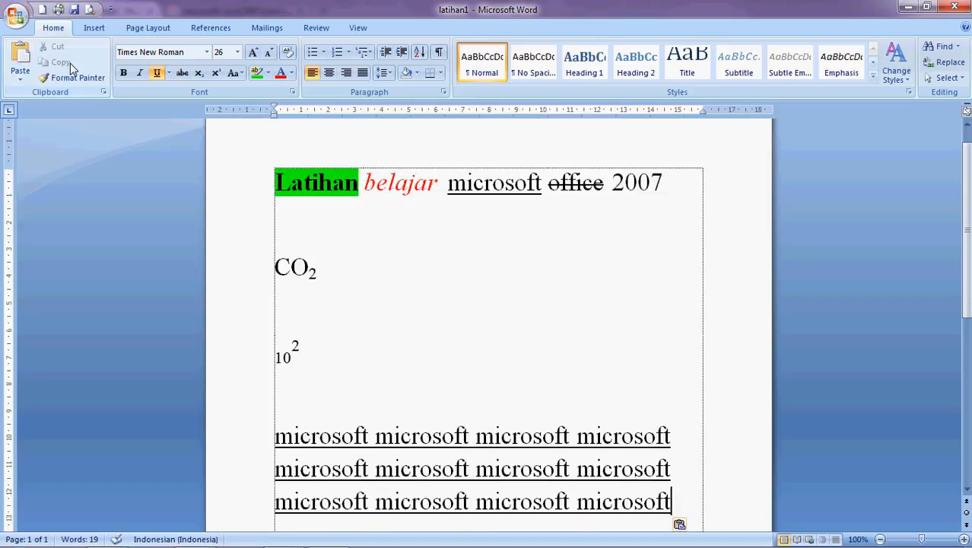
Insert two blank lines between CO2 and the 10 with superscript 2, and paste a copy of the title's "microsoft" two lines below CO2
left_click_drag(541, 184, 449, 190)
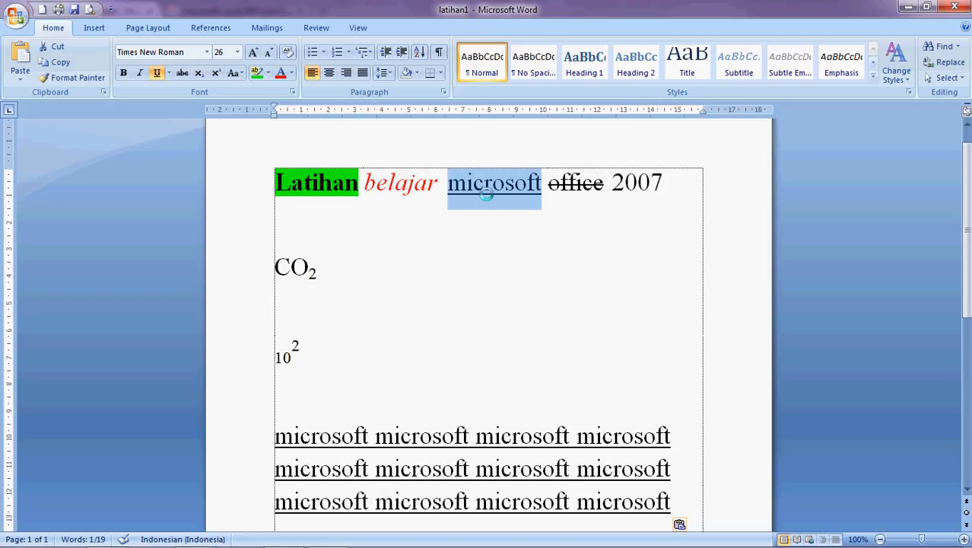
scroll(413, 524, "down", 3)
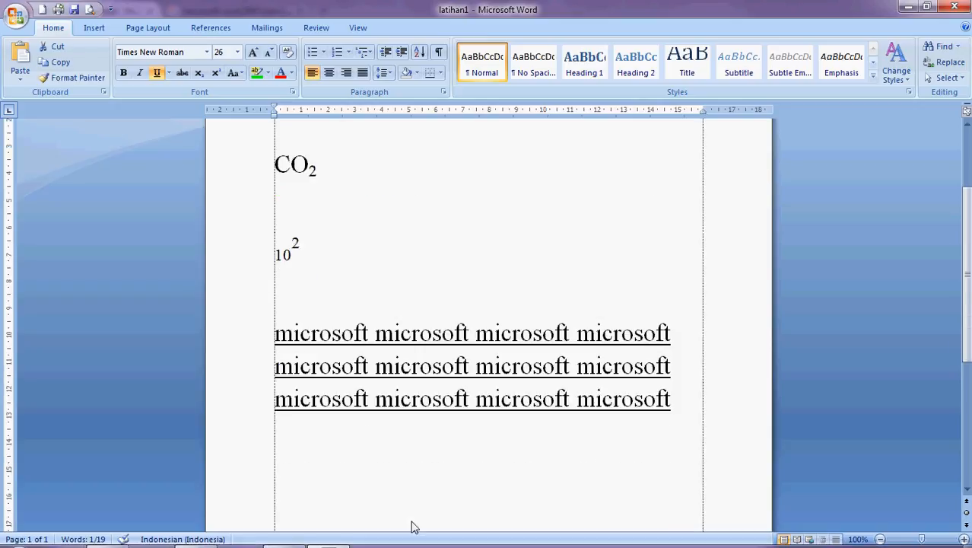
scroll(405, 412, "up", 3)
left_click(301, 314)
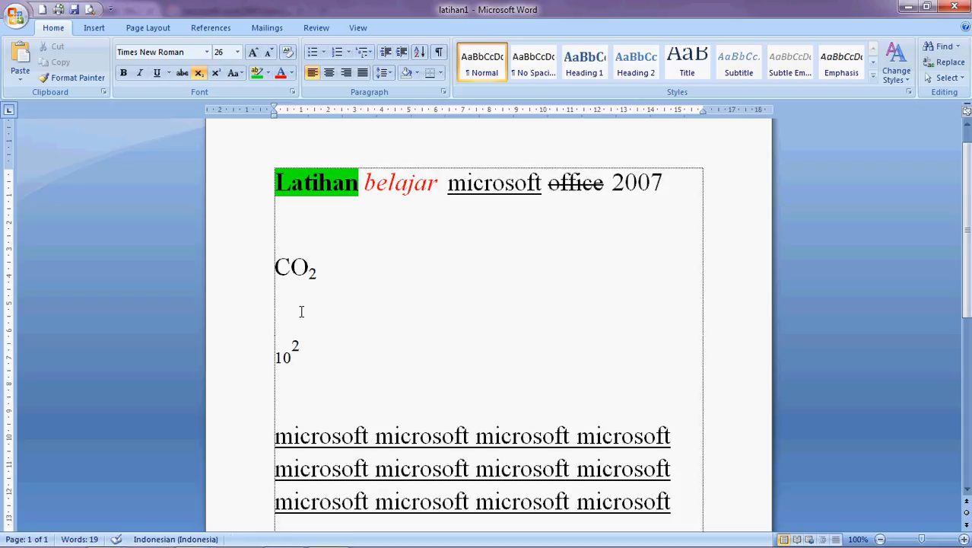
key("Return")
key("Return")
key("Up")
key("Up")
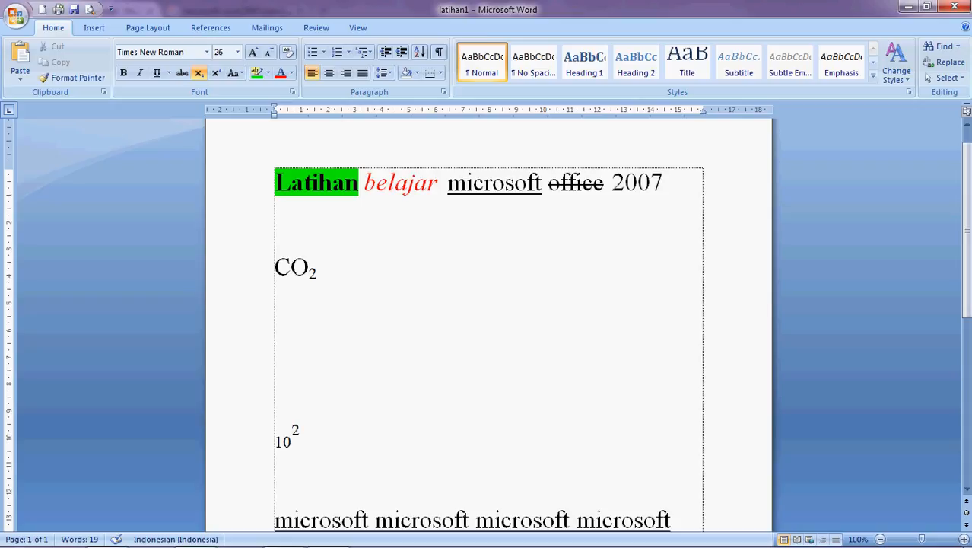
key("ctrl+v")
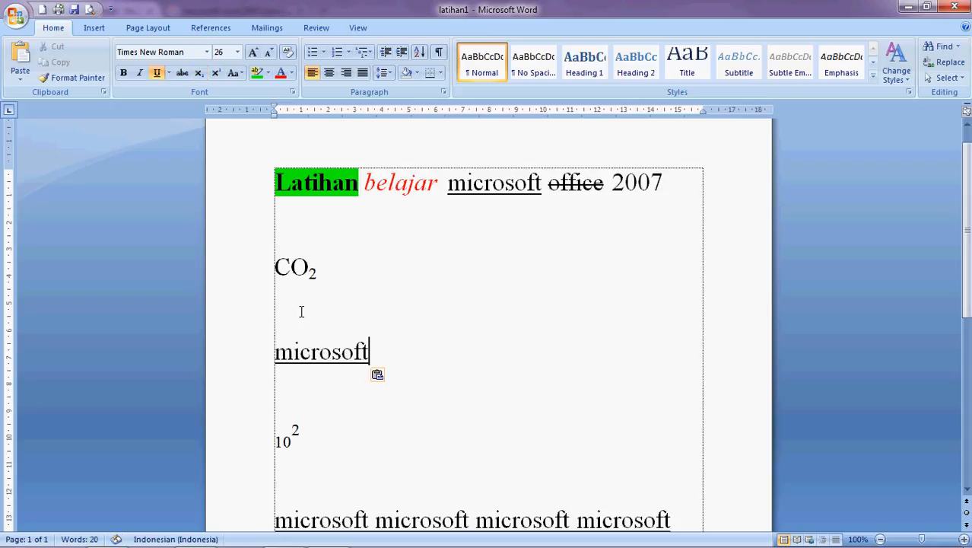
Paste the copied word "microsoft" seven more times after the one below CO2, filling two lines
key("ctrl+v")
key("ctrl+v")
key("ctrl+v")
key("ctrl+v")
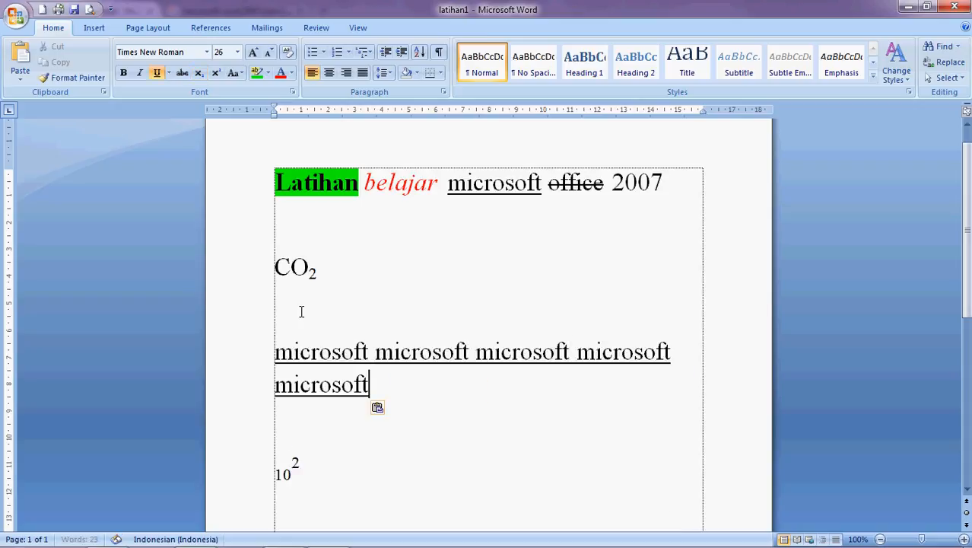
key("ctrl+v")
key("ctrl+v")
key("ctrl+v")
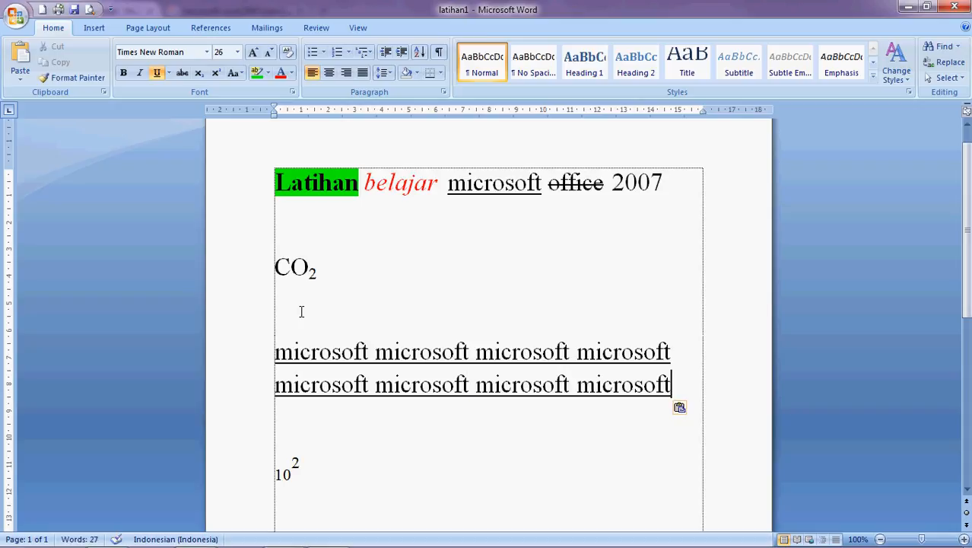
Cut the underlined word "microsoft" out of the title
left_click(452, 194)
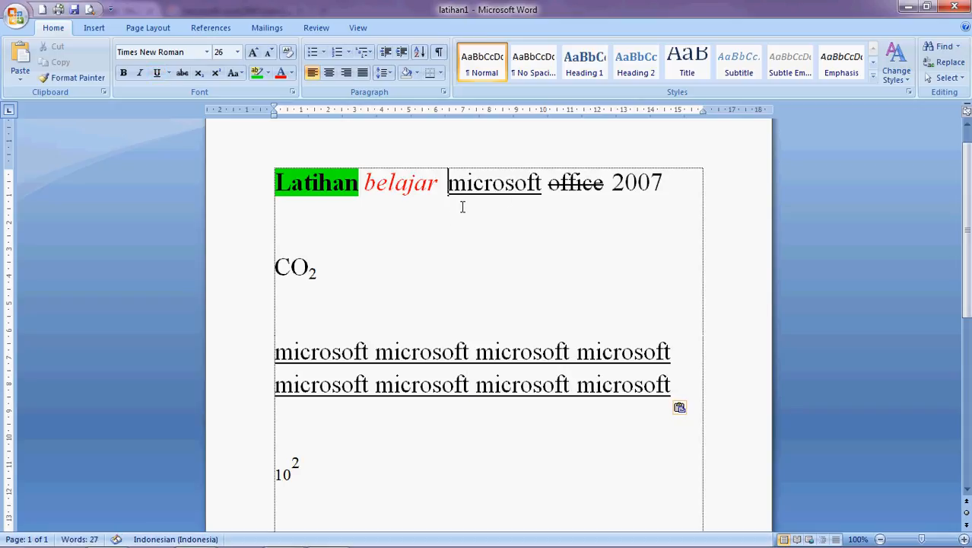
left_click(544, 185)
left_click_drag(544, 184, 448, 192)
scroll(326, 228, "up", 1)
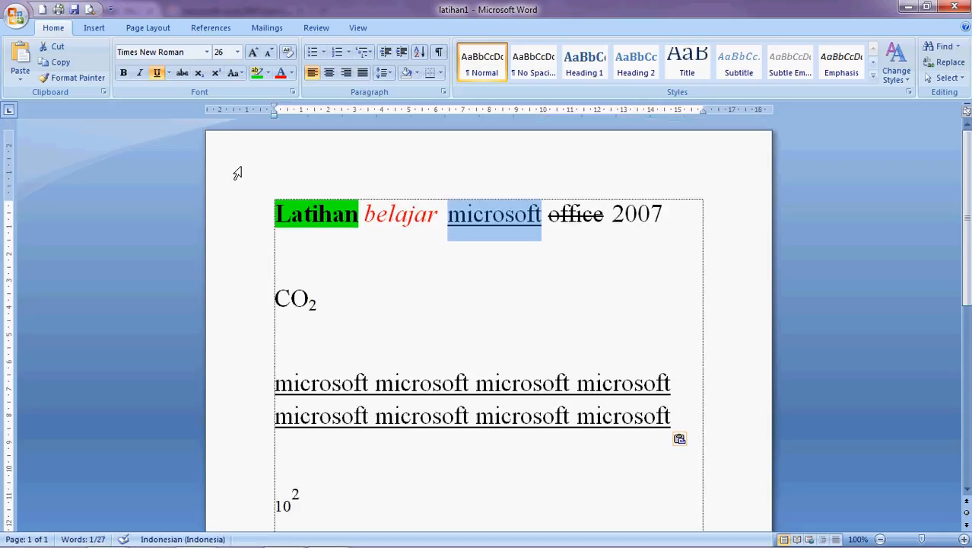
left_click(57, 52)
left_click(54, 47)
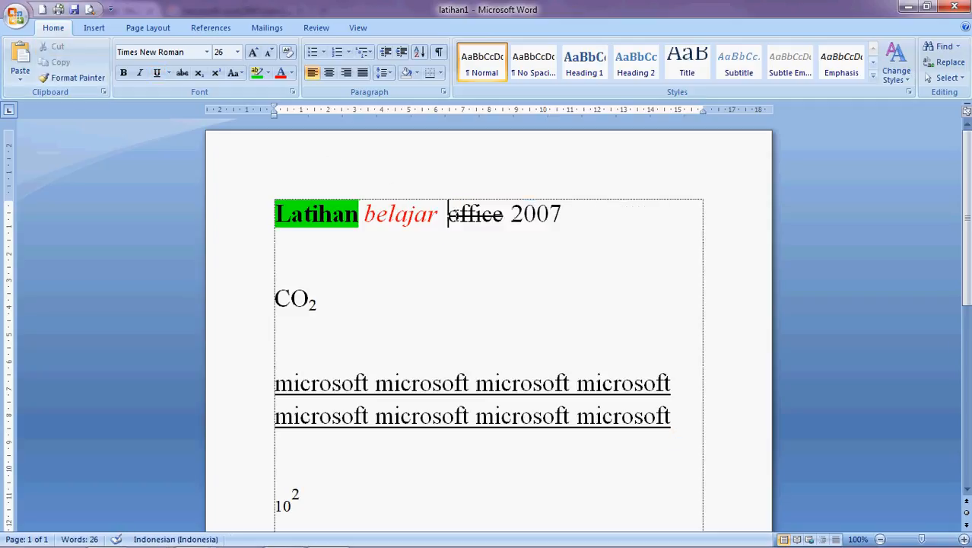
Paste the cut word "microsoft" on the empty line directly below CO2
scroll(416, 228, "down", 1)
left_click(306, 297)
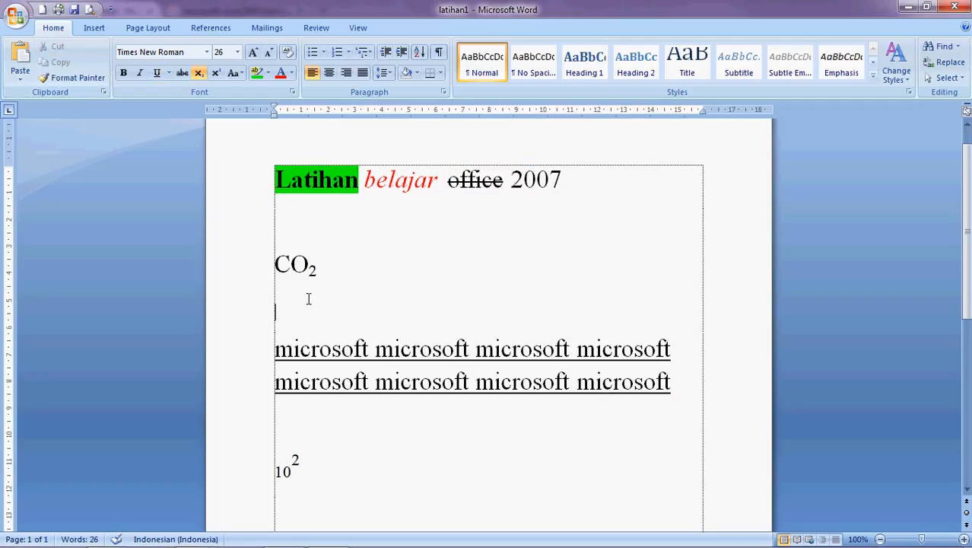
key("ctrl+v")
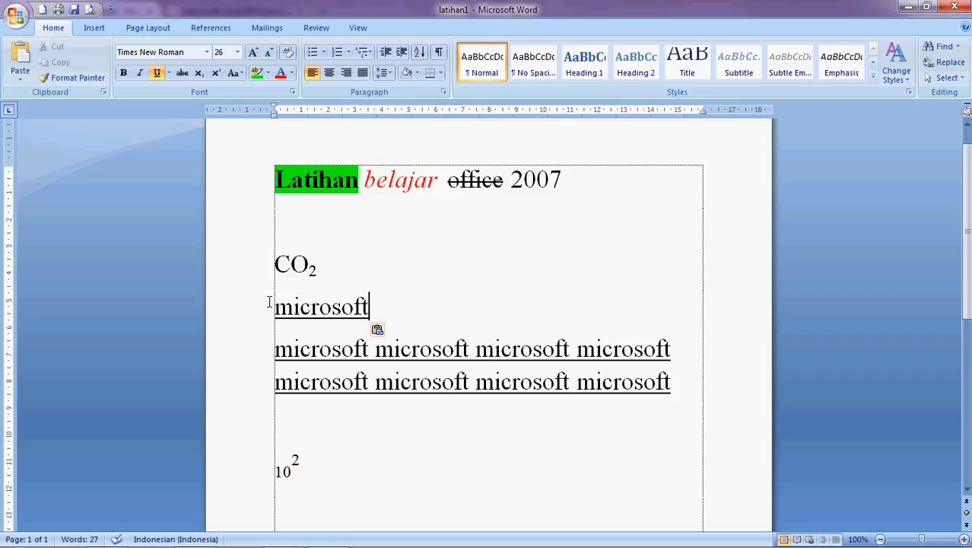
Paste "microsoft" five times two lines below the last three-line block of "microsoft" at the end of the document
scroll(418, 280, "down", 2)
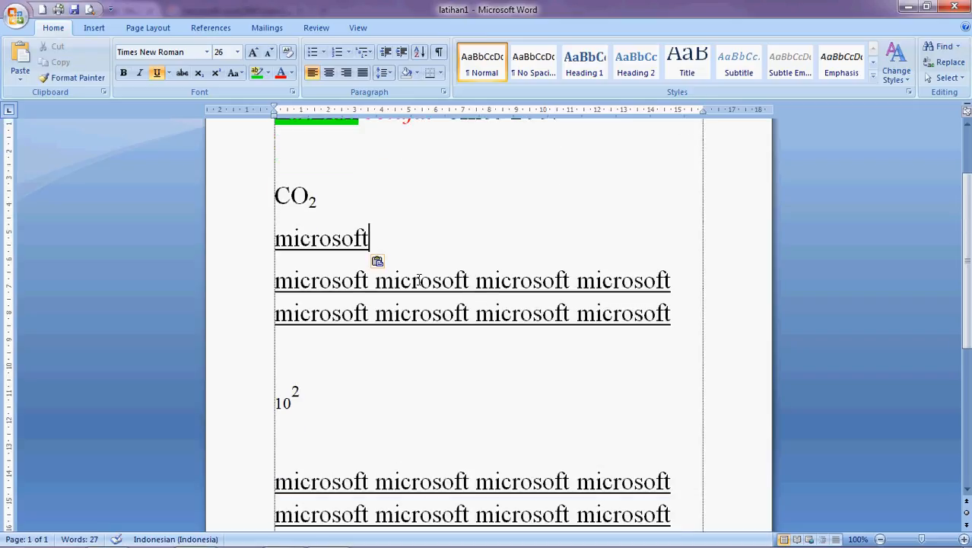
scroll(423, 272, "up", 3)
scroll(428, 275, "down", 10)
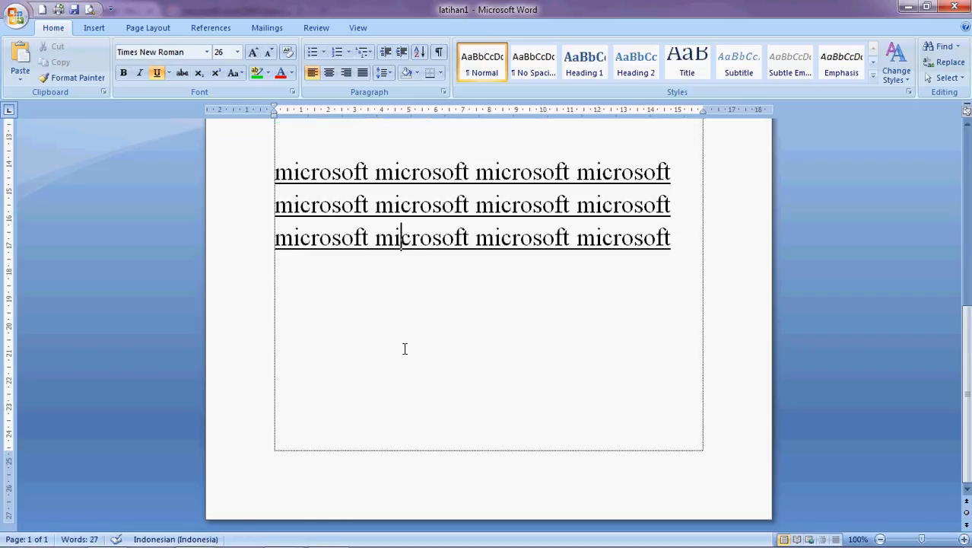
left_click(683, 241)
key("Return")
key("Return")
key("ctrl+v")
key("ctrl+v")
key("ctrl+v")
key("ctrl+v")
key("ctrl+v")
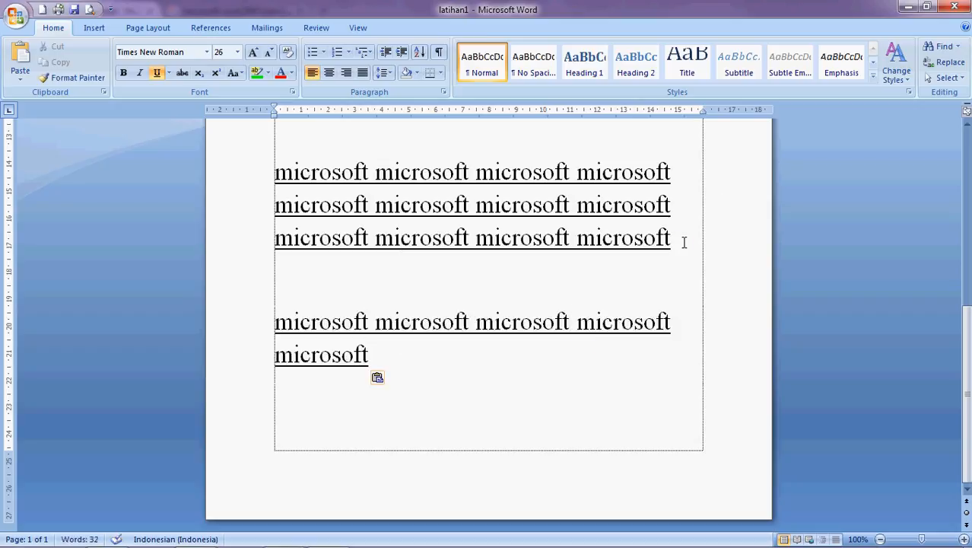
Examine the Font dialog's font and character spacing options, and close it without changing anything
scroll(684, 242, "up", 10)
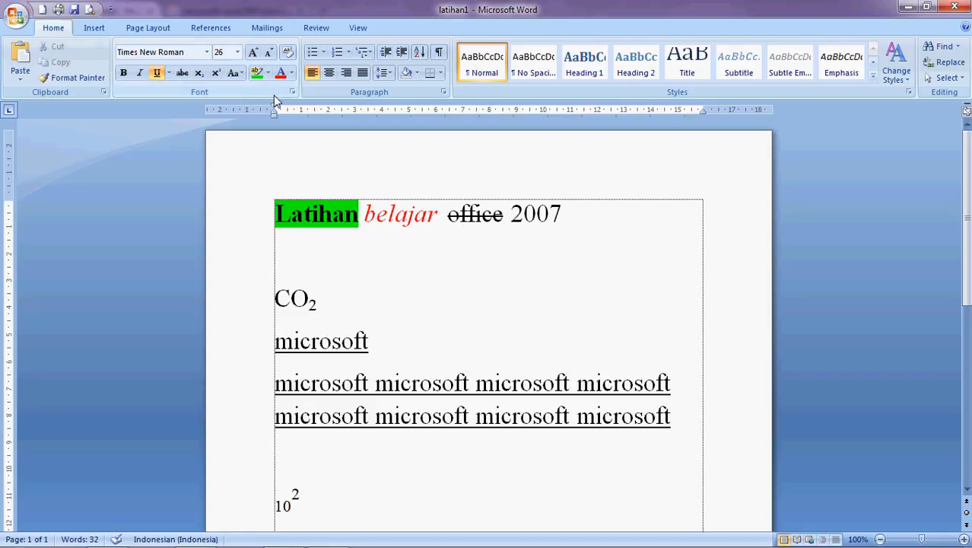
left_click(105, 92)
left_click(137, 112)
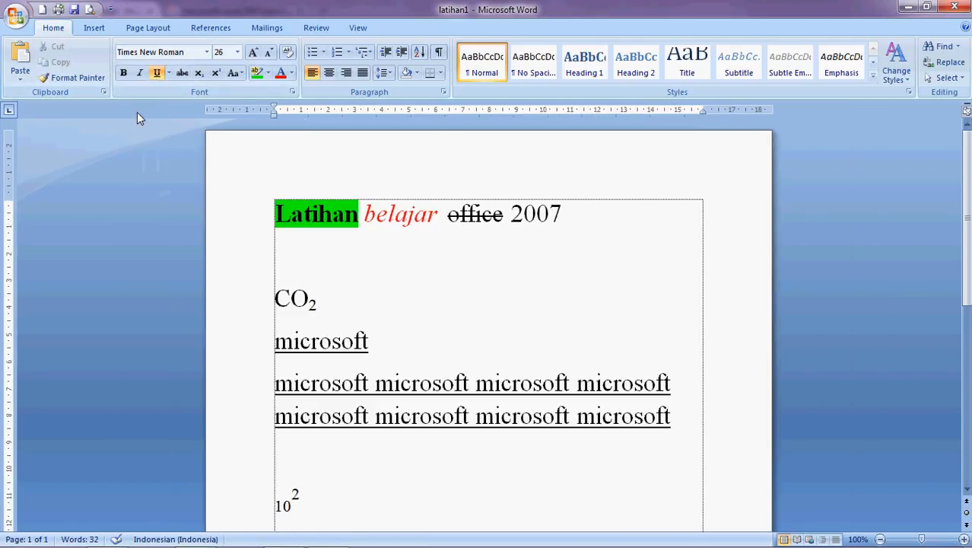
left_click(291, 92)
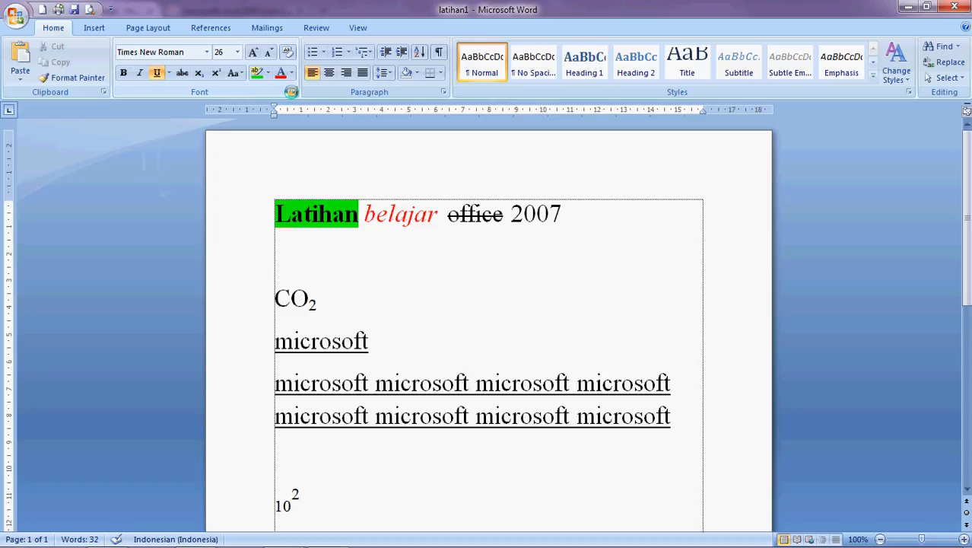
scroll(433, 197, "down", 15)
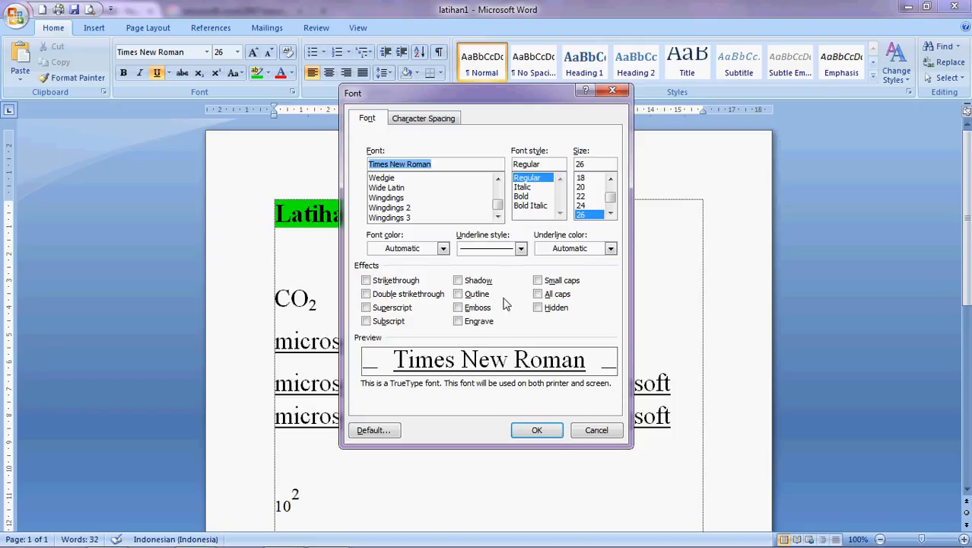
left_click(425, 120)
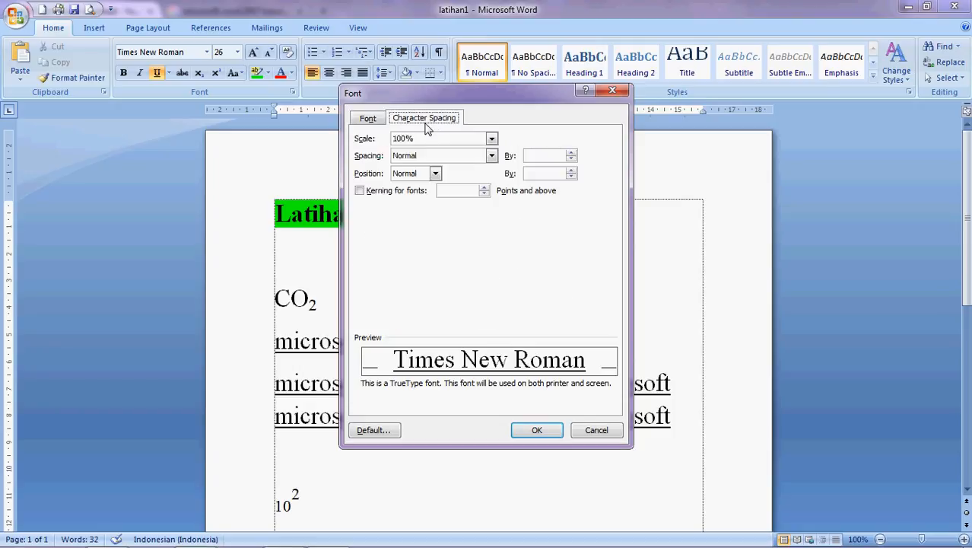
left_click(368, 118)
left_click(426, 119)
left_click(368, 119)
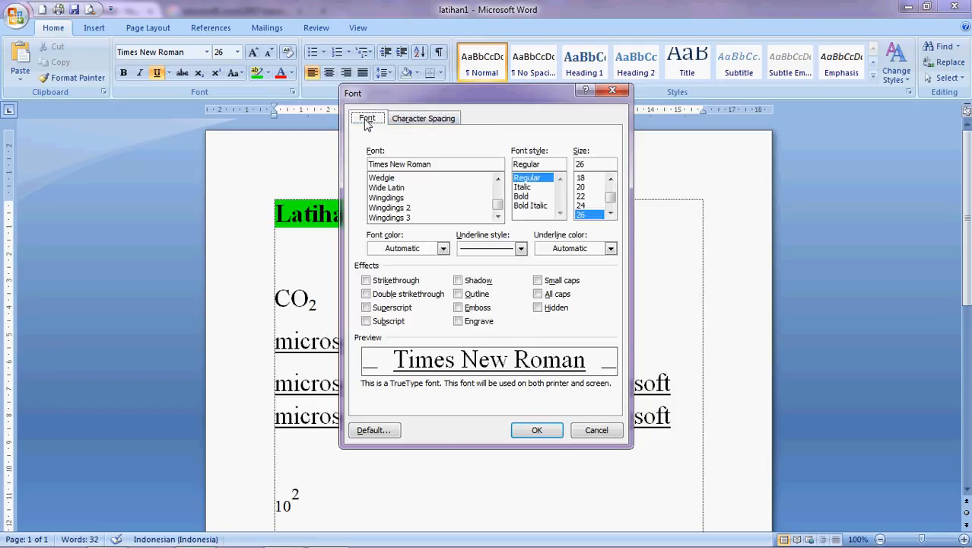
left_click(613, 91)
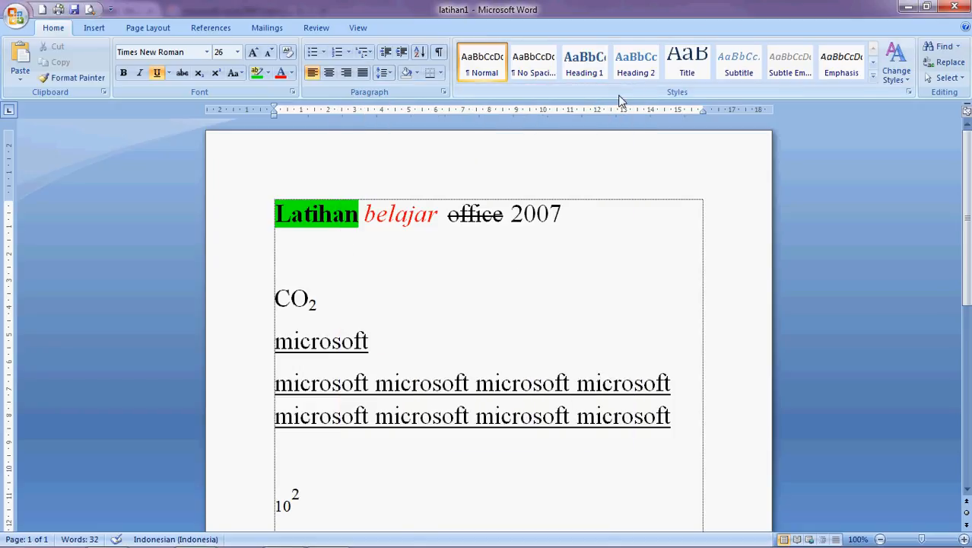
scroll(250, 259, "down", 3)
scroll(250, 259, "up", 3)
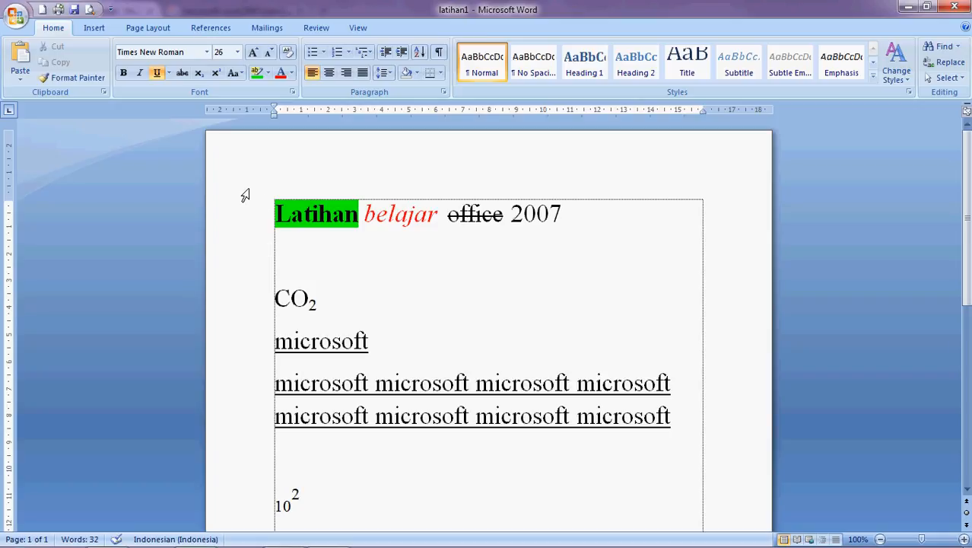
left_click(279, 535)
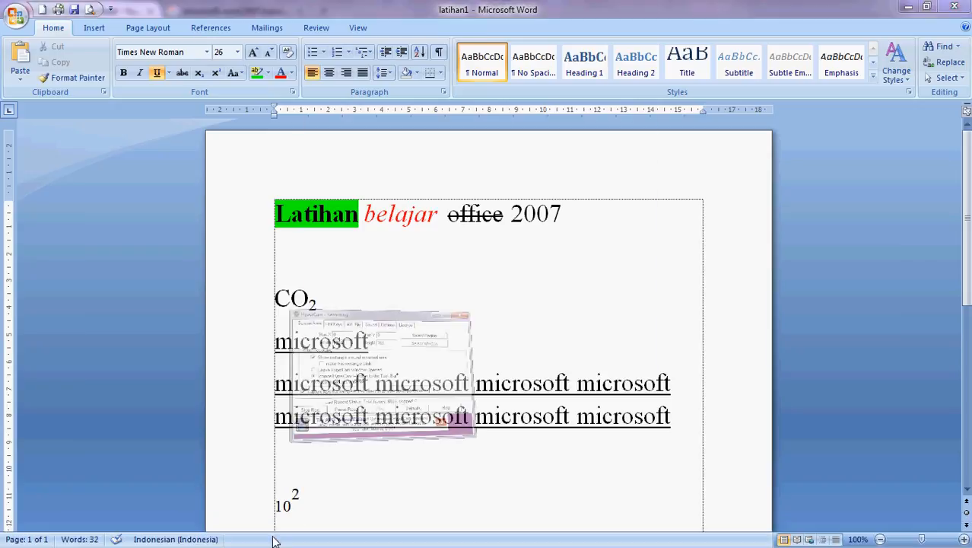